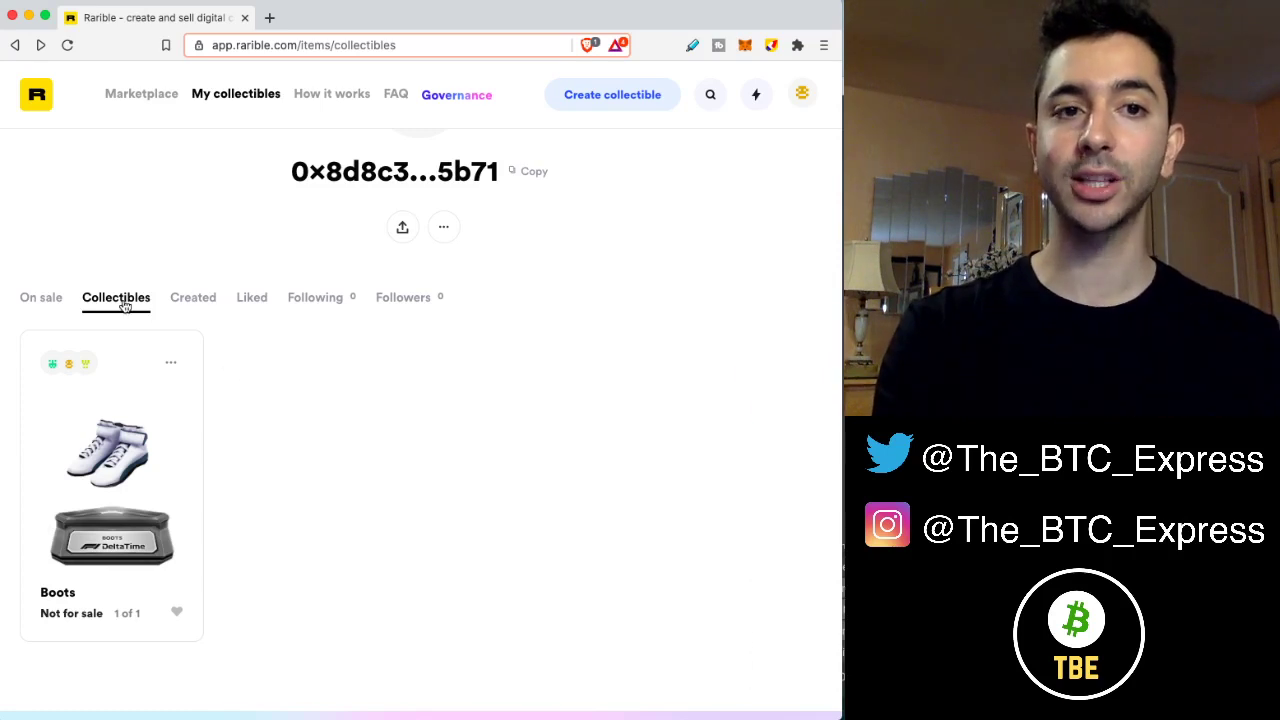
Open the MetaMask popup over Rarible and scroll to the BAT, CK, XT-1 and CoFi assets
{"action": "scroll", "coordinate": [72, 456], "scroll_direction": "down", "scroll_amount": 1}
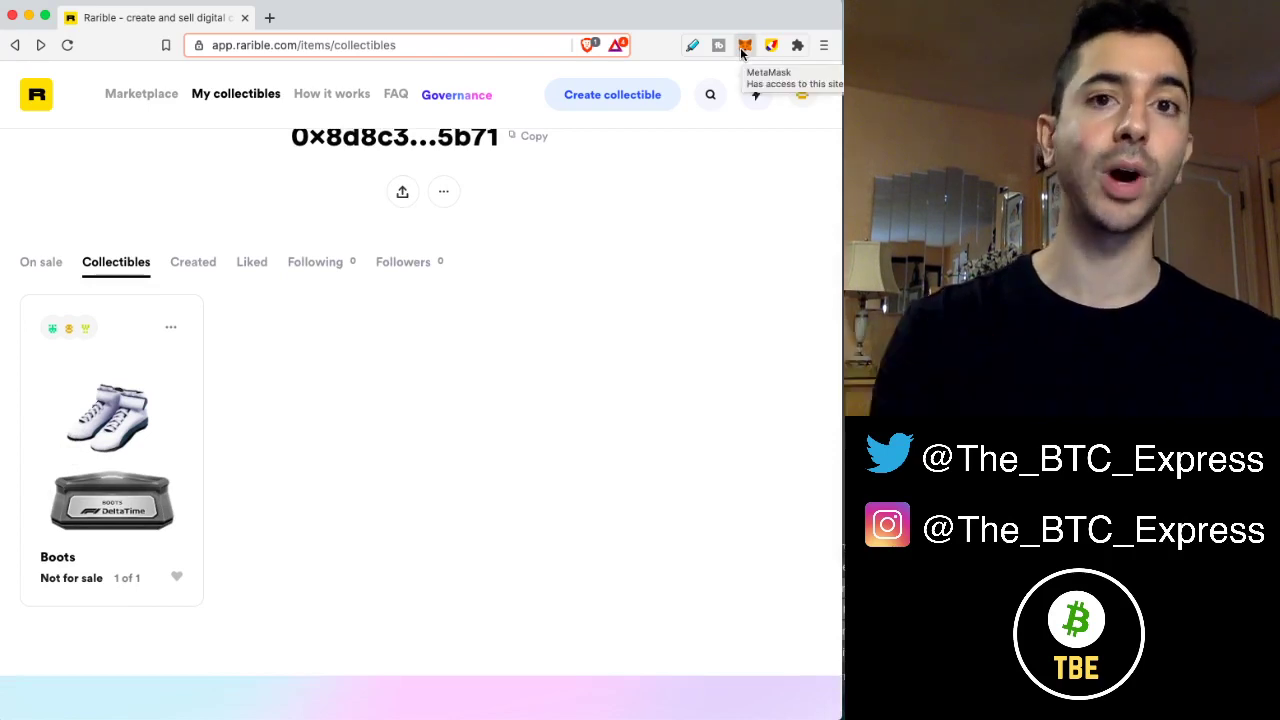
{"action": "left_click", "coordinate": [744, 46]}
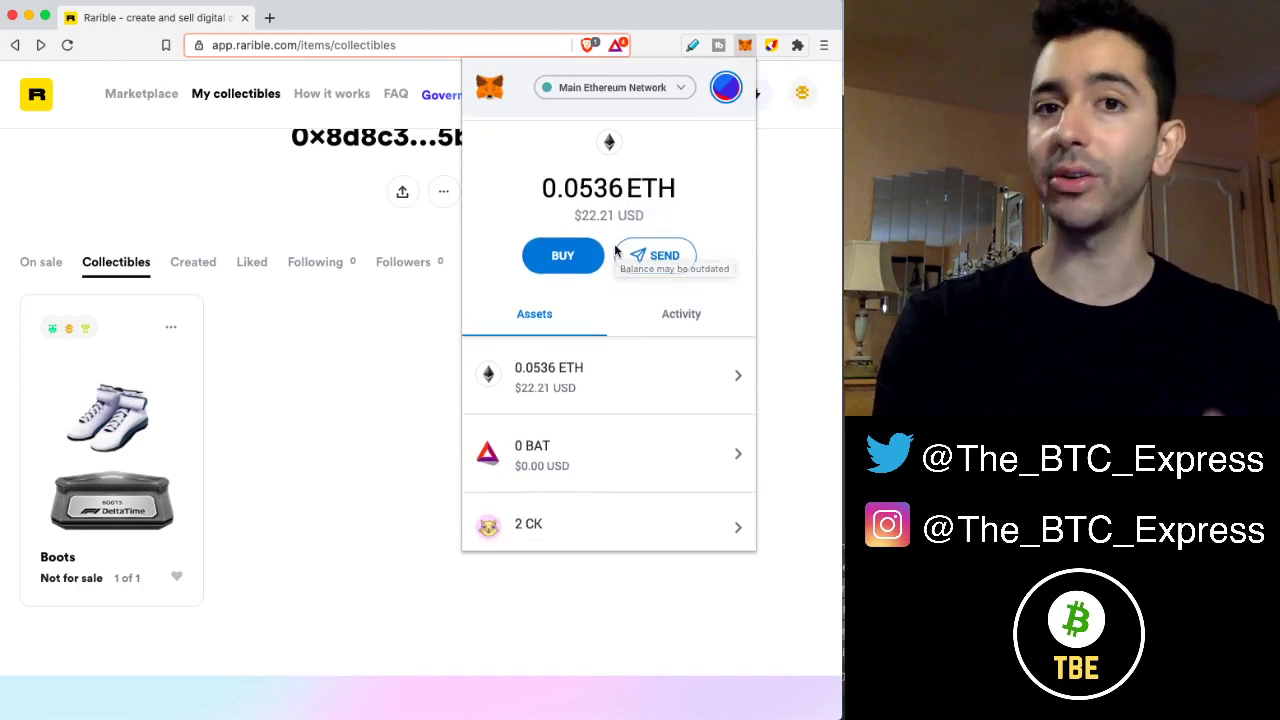
{"action": "scroll", "coordinate": [615, 245], "scroll_direction": "down", "scroll_amount": 3}
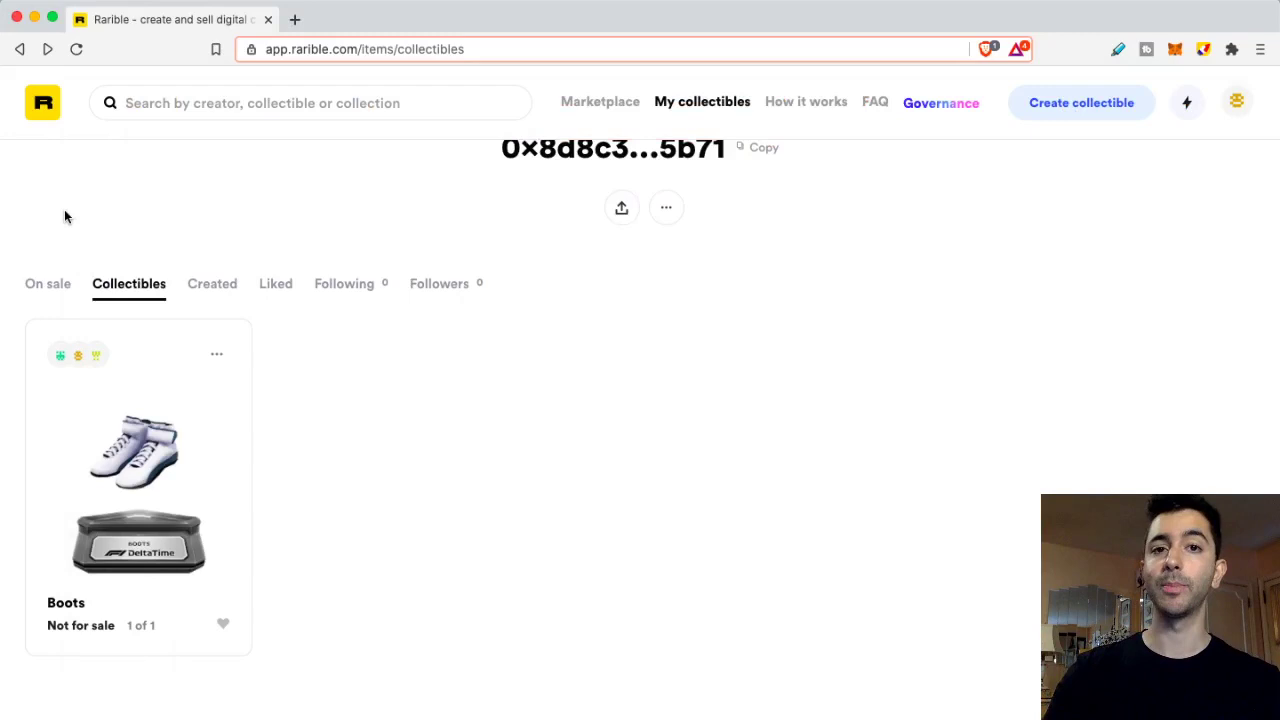
{"action": "scroll", "coordinate": [1146, 234], "scroll_direction": "up", "scroll_amount": 2}
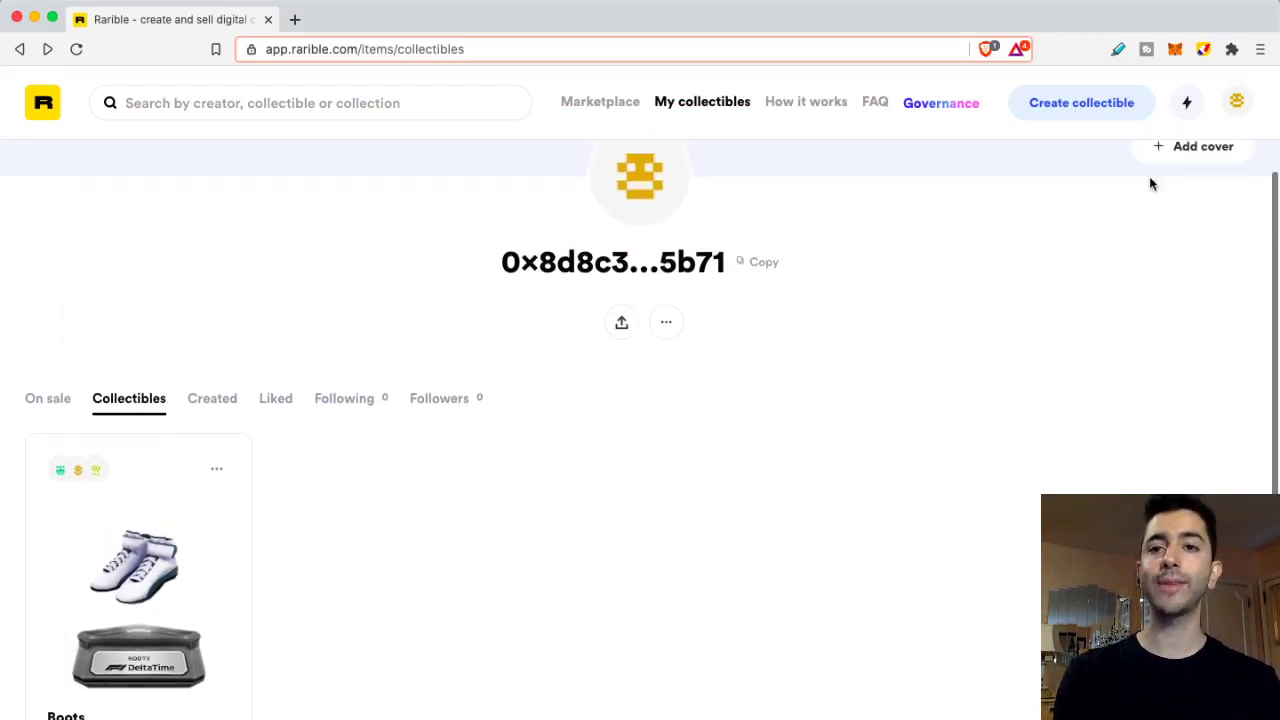
{"action": "left_click", "coordinate": [1176, 58]}
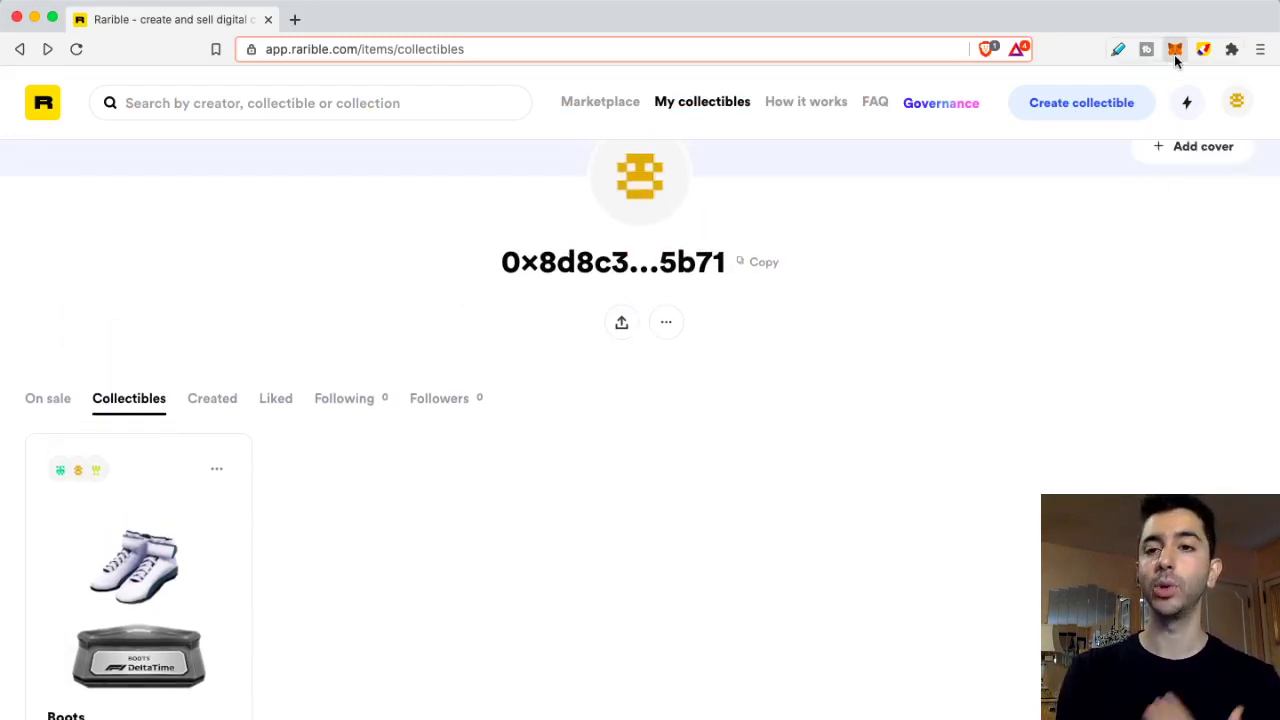
{"action": "scroll", "coordinate": [1080, 203], "scroll_direction": "down", "scroll_amount": 4}
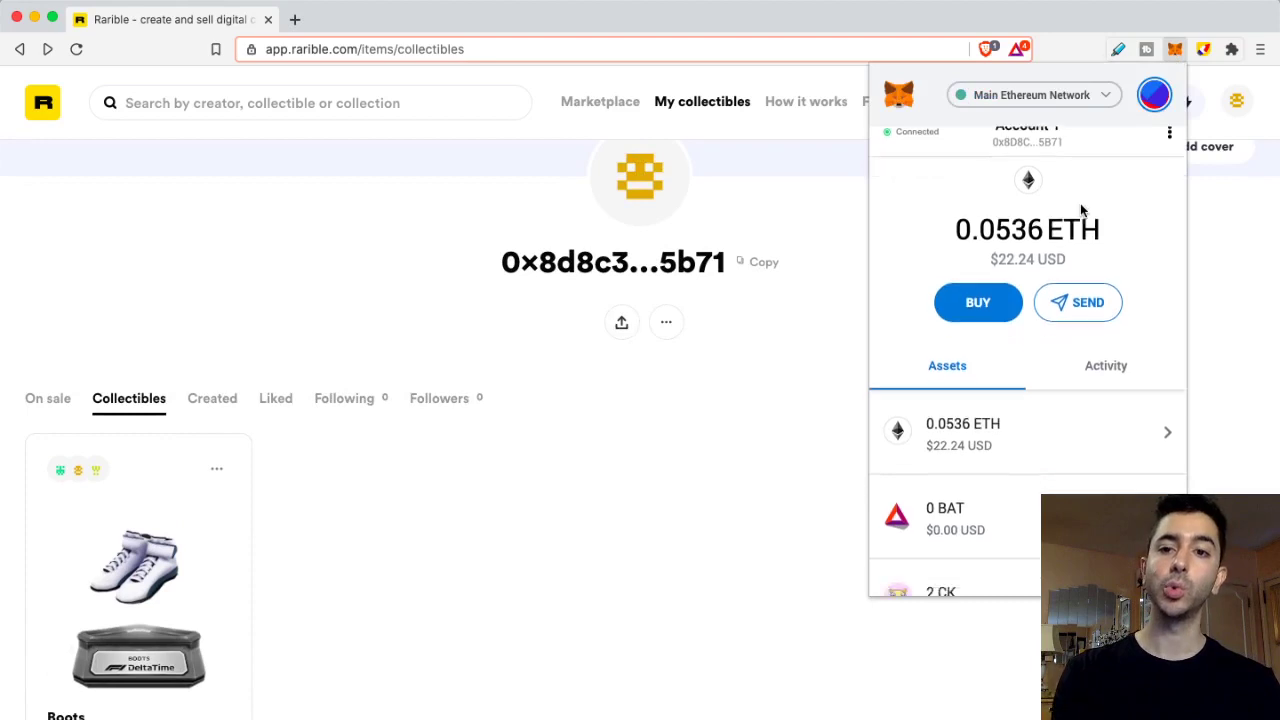
{"action": "scroll", "coordinate": [1070, 240], "scroll_direction": "down", "scroll_amount": 2}
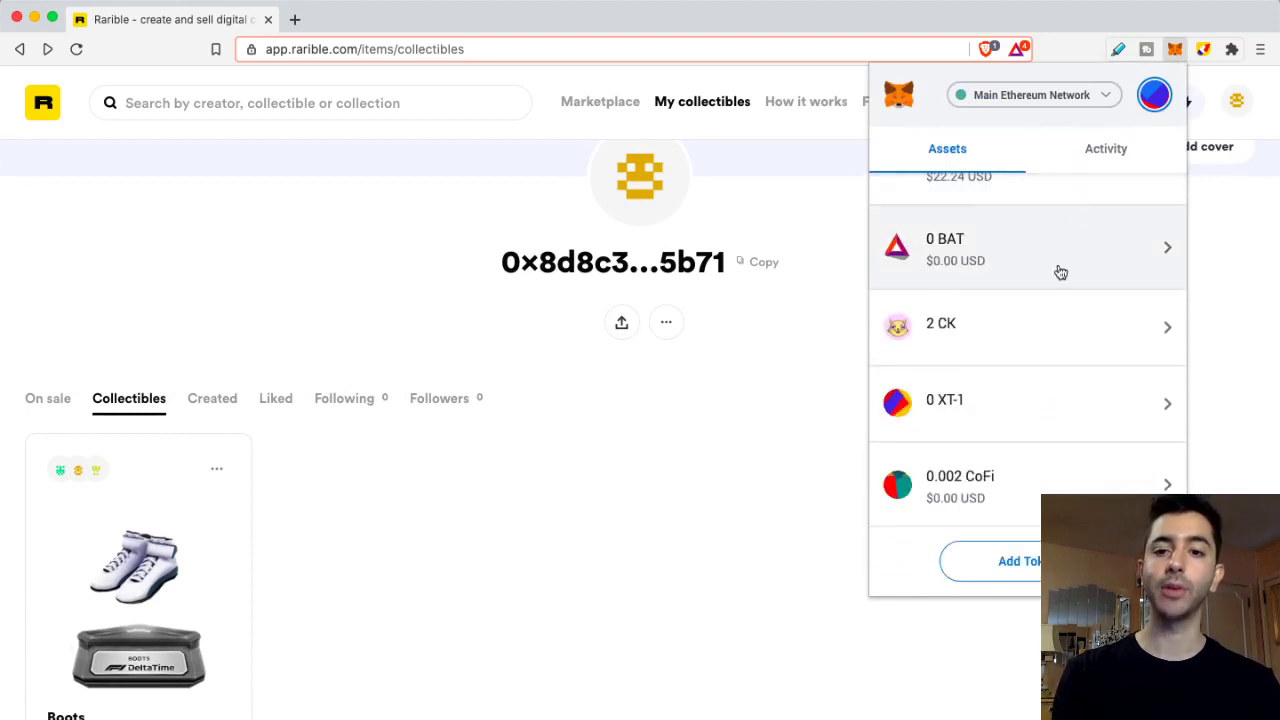
Search 'te' and add Tether USD (USDT), showing a balance of 3.869 USDT
{"action": "left_click", "coordinate": [991, 565]}
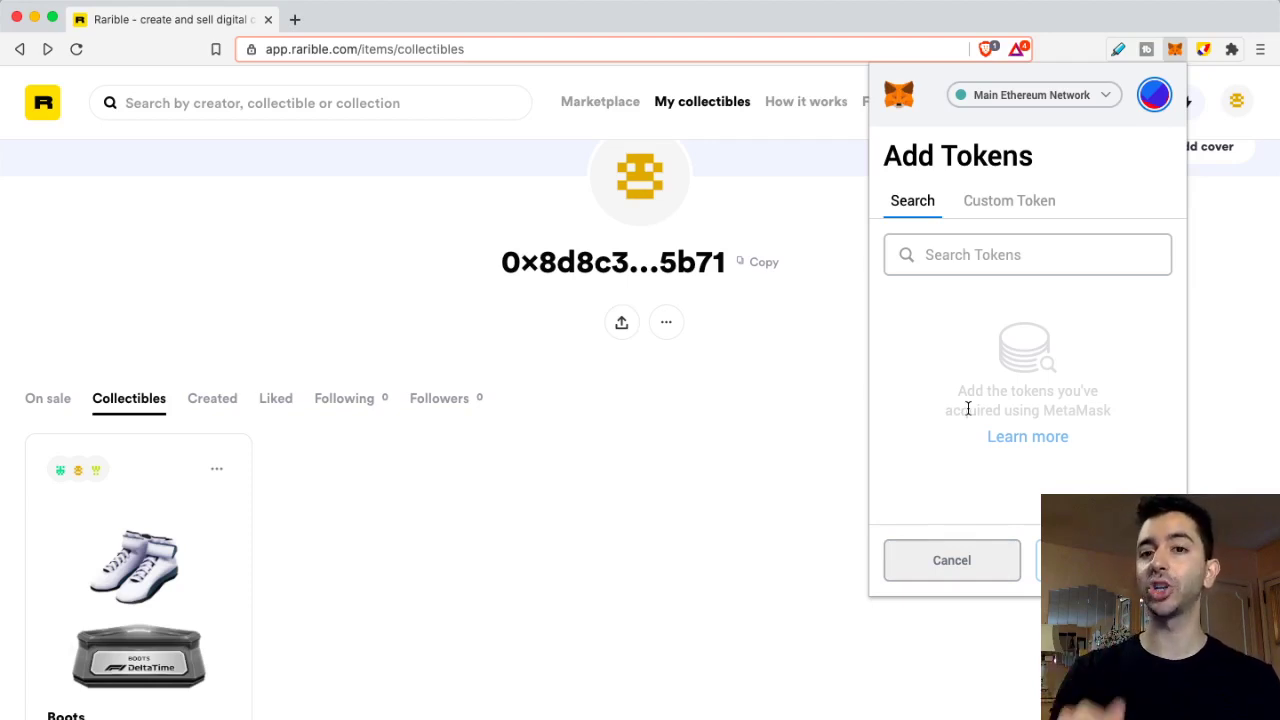
{"action": "left_click", "coordinate": [976, 262]}
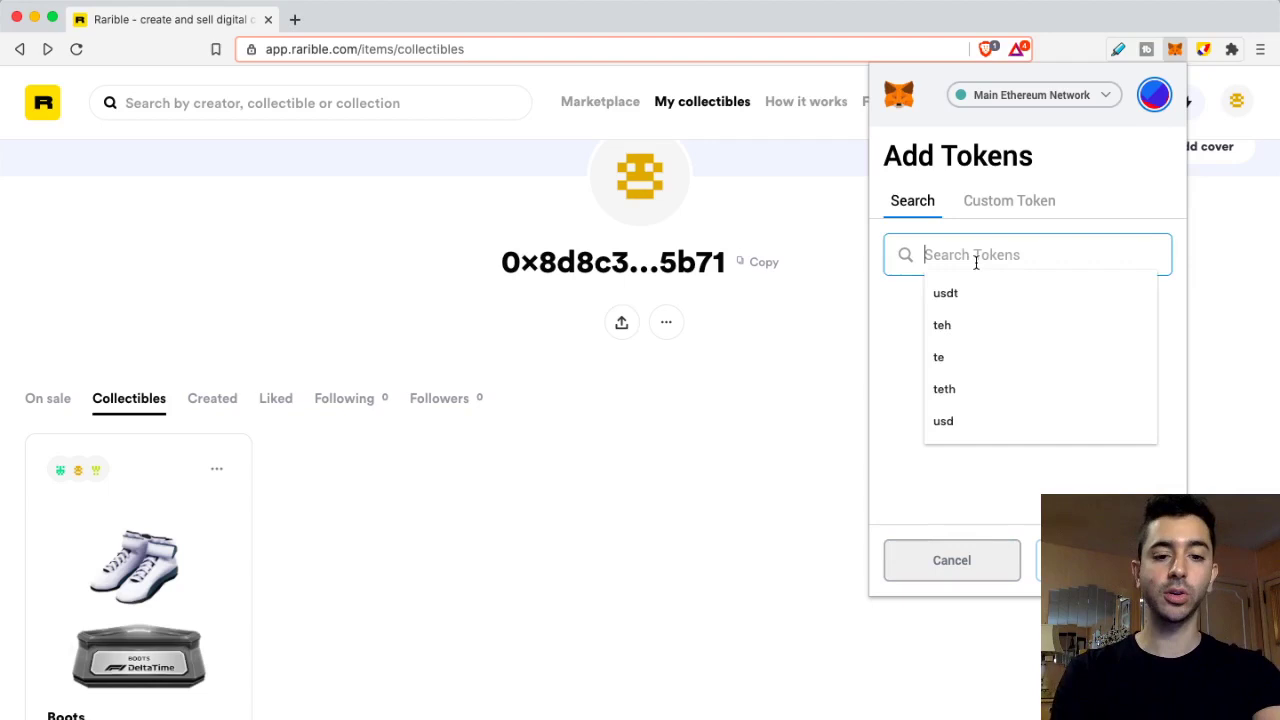
{"action": "type", "text": "te"}
{"action": "left_click", "coordinate": [902, 343]}
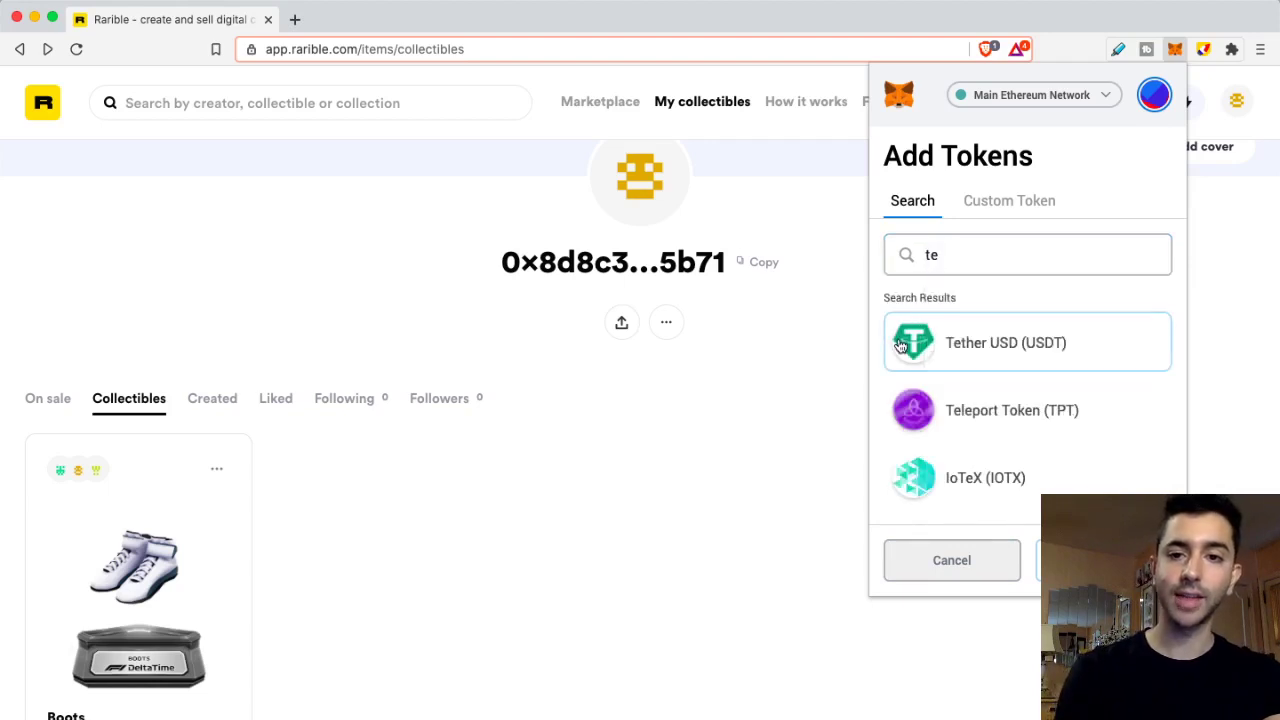
{"action": "left_click", "coordinate": [1100, 560]}
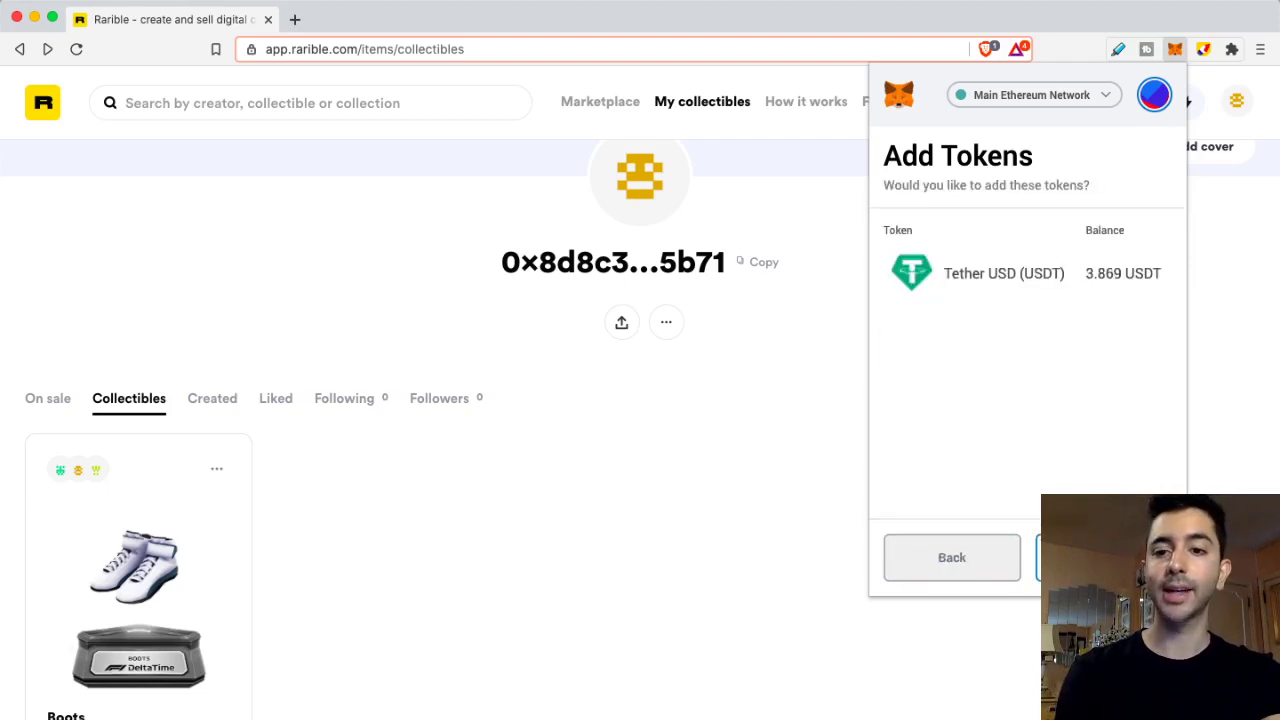
{"action": "left_click", "coordinate": [1100, 558]}
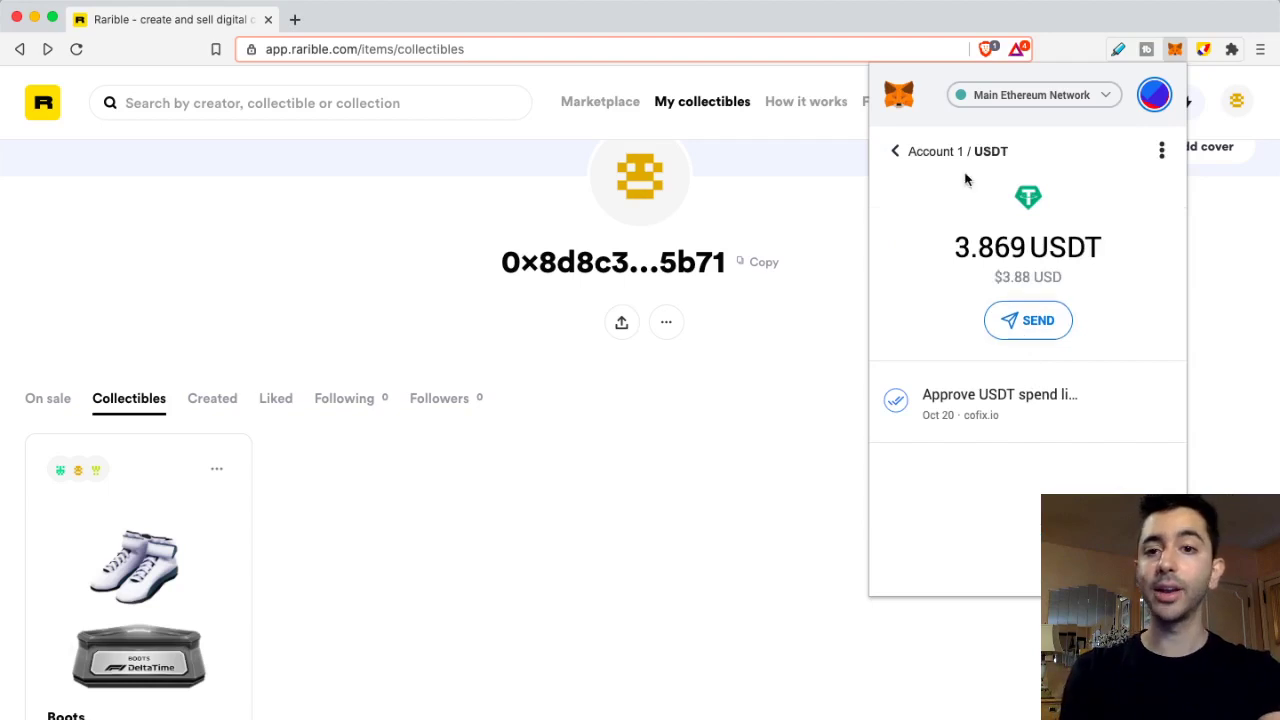
{"action": "left_click", "coordinate": [908, 160]}
{"action": "scroll", "coordinate": [988, 417], "scroll_direction": "down", "scroll_amount": 5}
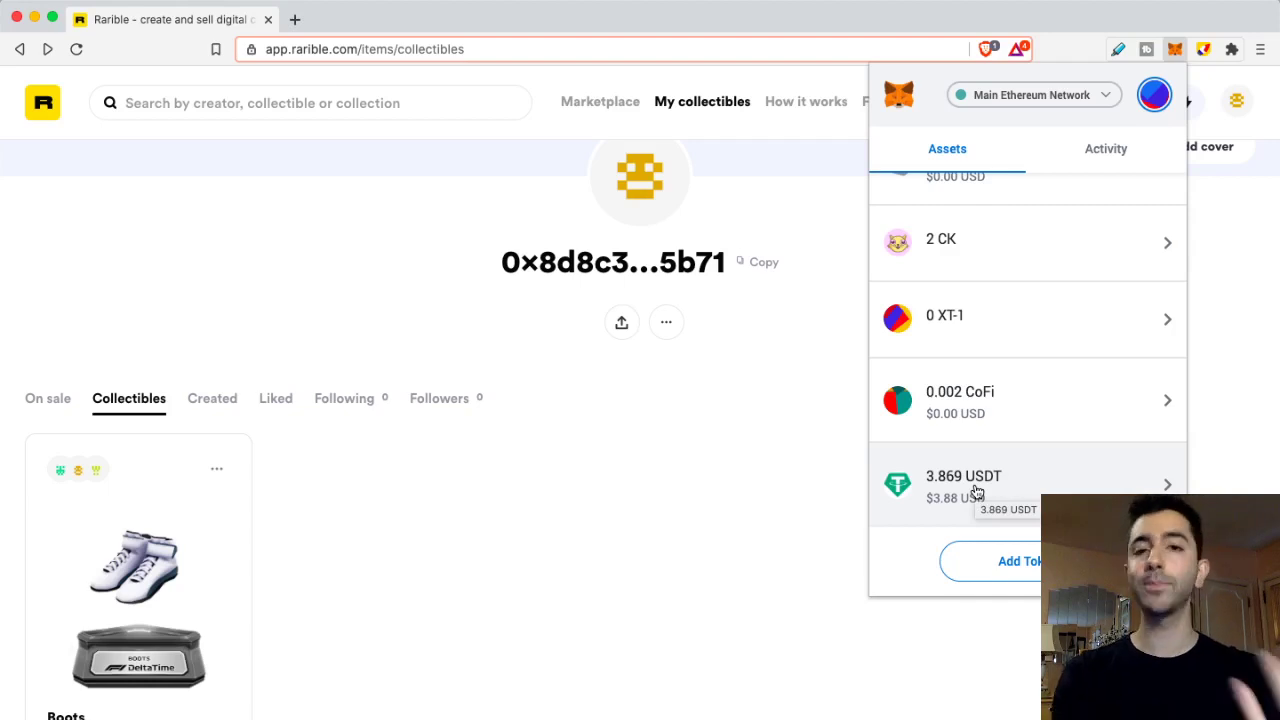
Search Add Tokens for 'crypto' and 'f1 de', clearing each query when nothing matches
{"action": "scroll", "coordinate": [977, 492], "scroll_direction": "up", "scroll_amount": 3}
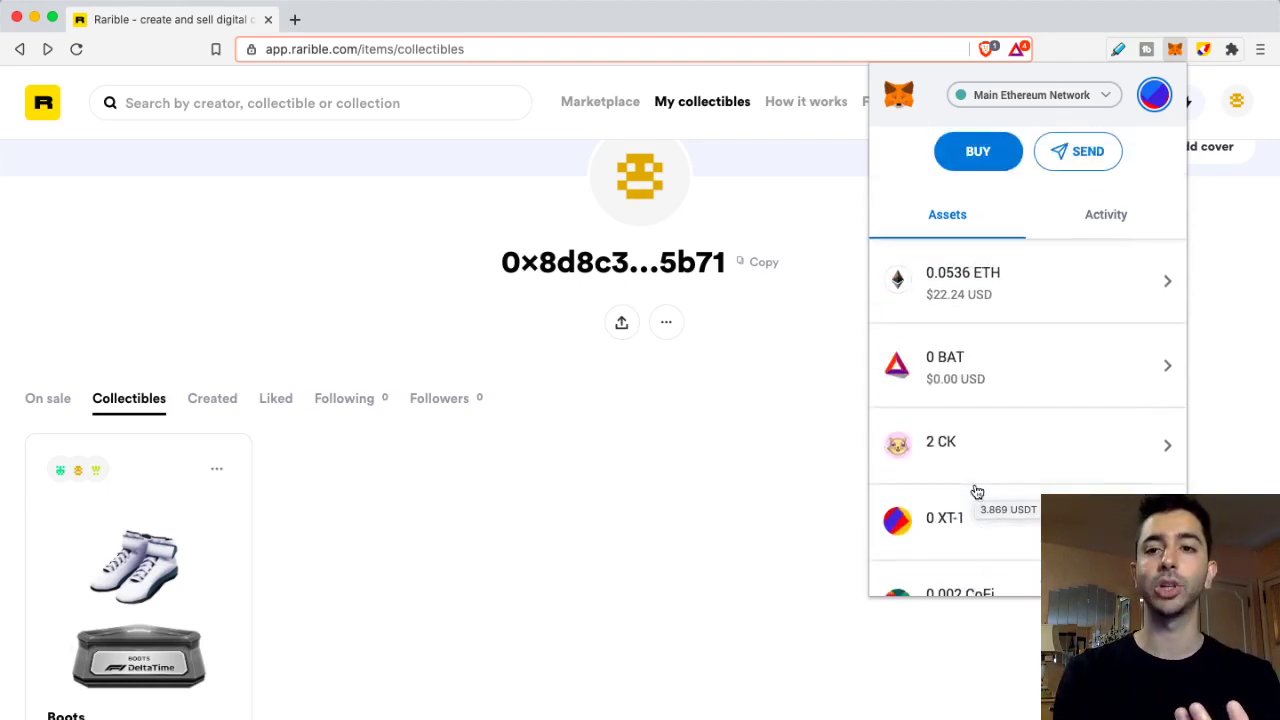
{"action": "scroll", "coordinate": [977, 492], "scroll_direction": "down", "scroll_amount": 1}
{"action": "scroll", "coordinate": [977, 492], "scroll_direction": "down", "scroll_amount": 2}
{"action": "left_click", "coordinate": [1006, 568]}
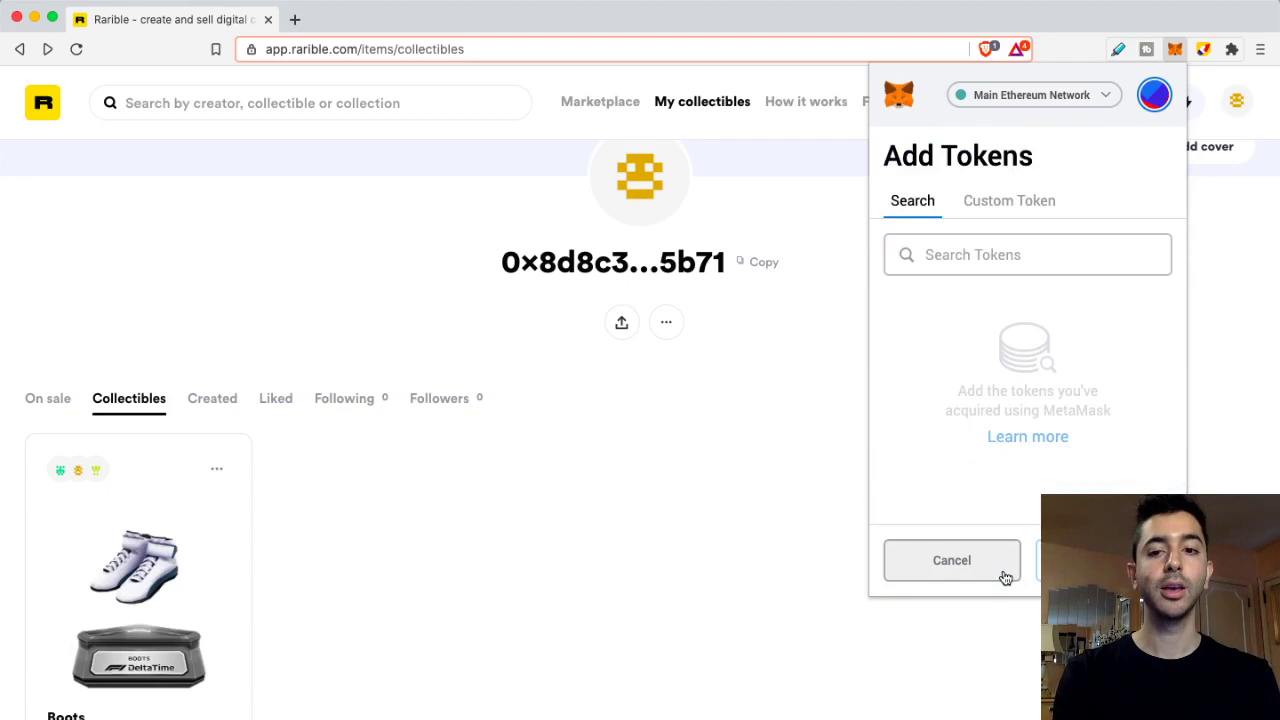
{"action": "left_click", "coordinate": [966, 254]}
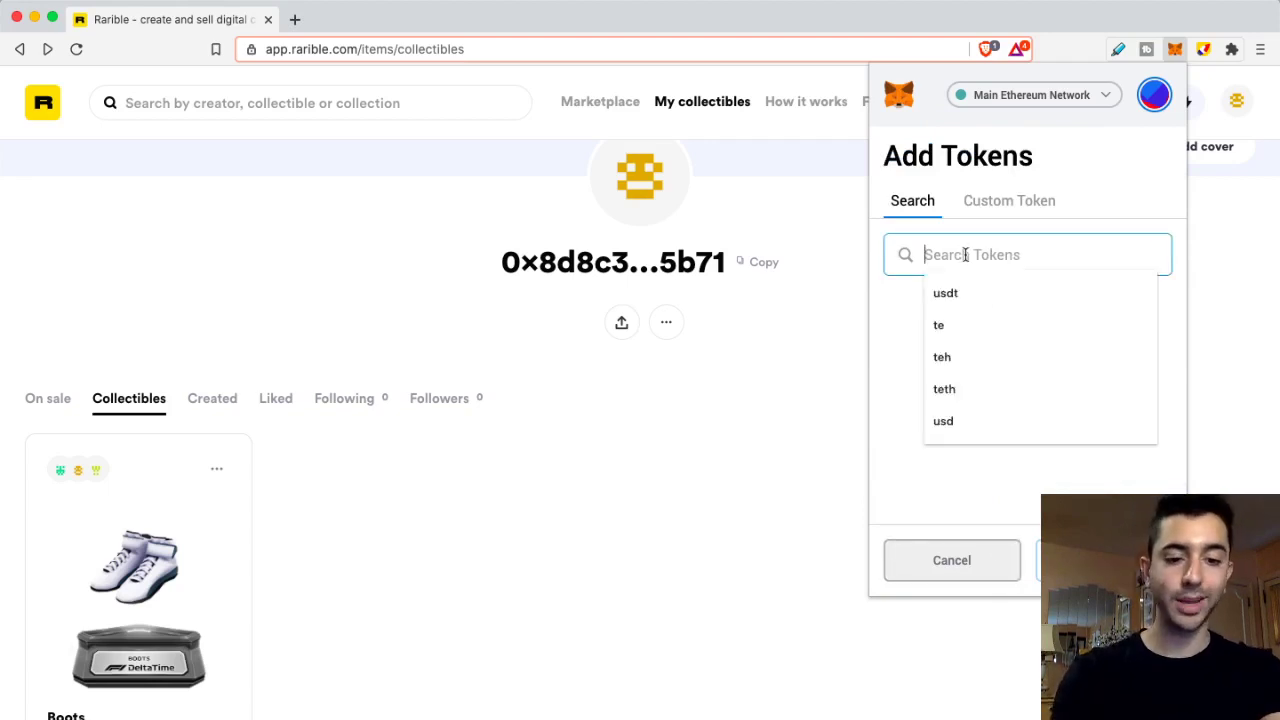
{"action": "type", "text": "cryptok"}
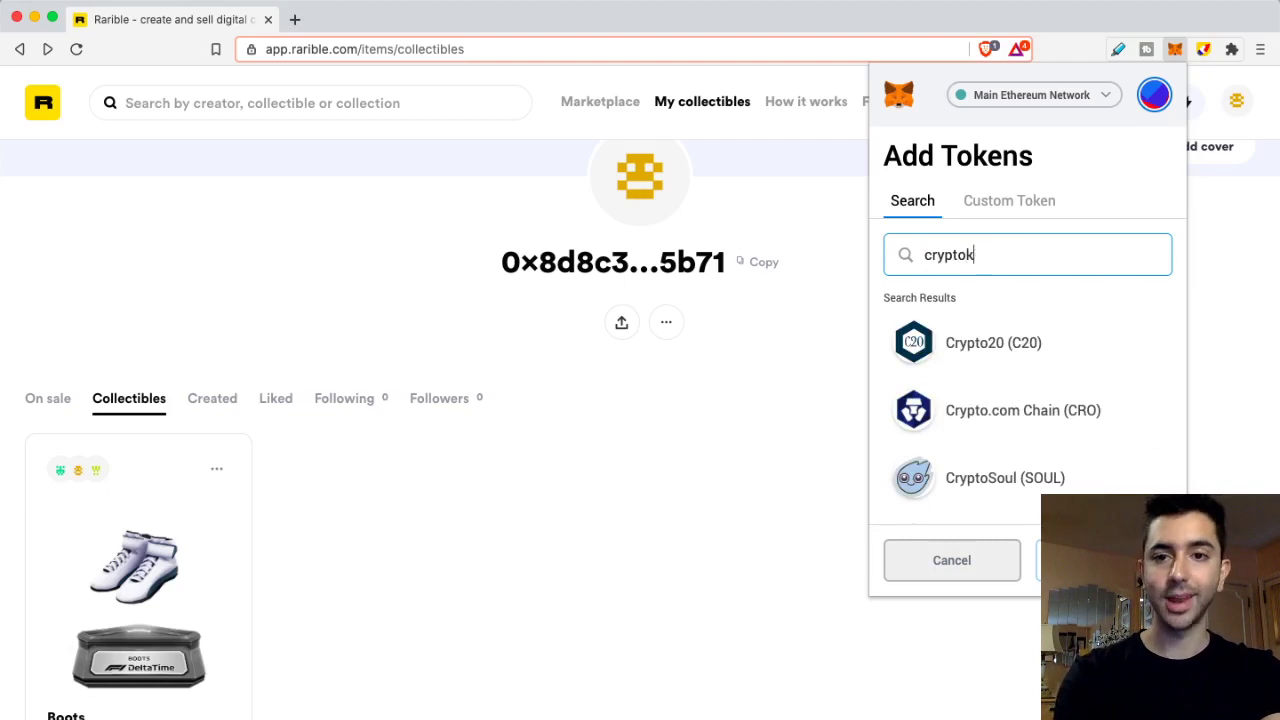
{"action": "key", "text": "BackSpace"}
{"action": "key", "text": "BackSpace"}
{"action": "key", "text": "BackSpace"}
{"action": "key", "text": "BackSpace"}
{"action": "key", "text": "BackSpace"}
{"action": "key", "text": "BackSpace"}
{"action": "type", "text": "f1 del"}
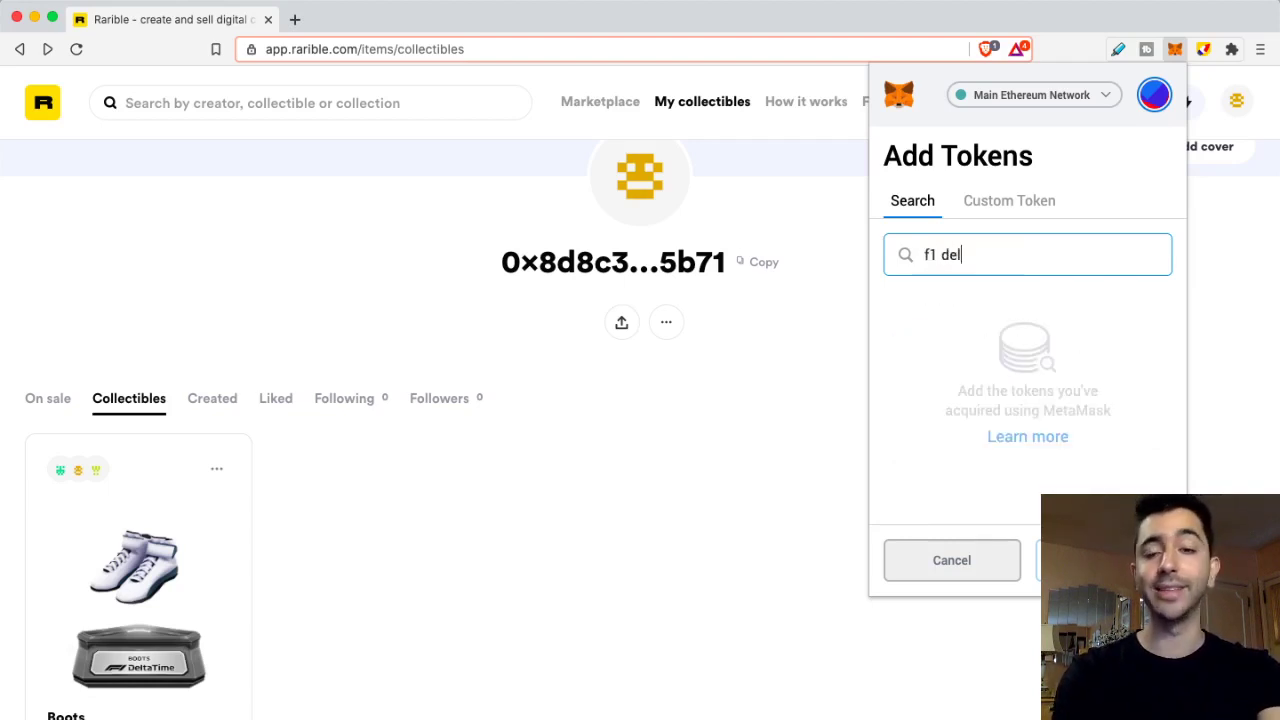
{"action": "type", "text": "e"}
{"action": "key", "text": "BackSpace"}
{"action": "key", "text": "BackSpace"}
{"action": "key", "text": "BackSpace"}
{"action": "key", "text": "BackSpace"}
{"action": "key", "text": "BackSpace"}
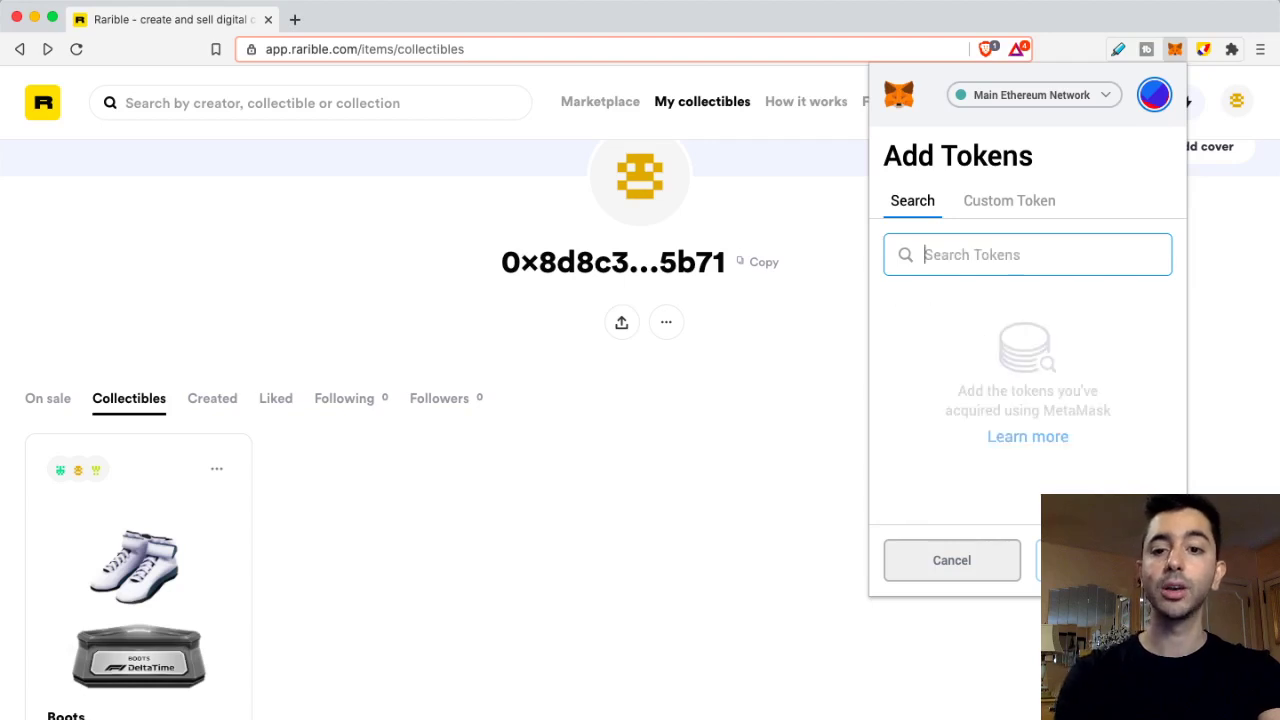
Try the Custom Token form twice, then close MetaMask without adding any token
{"action": "left_click", "coordinate": [1046, 203]}
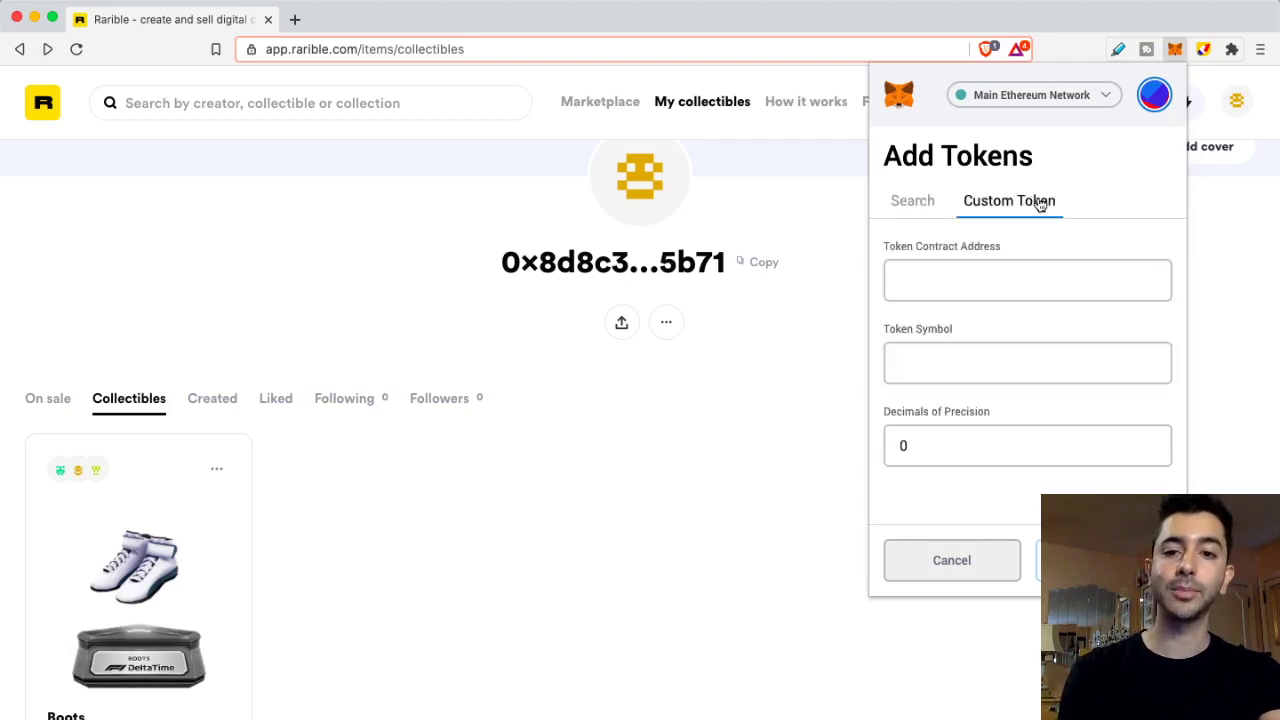
{"action": "left_click", "coordinate": [925, 558]}
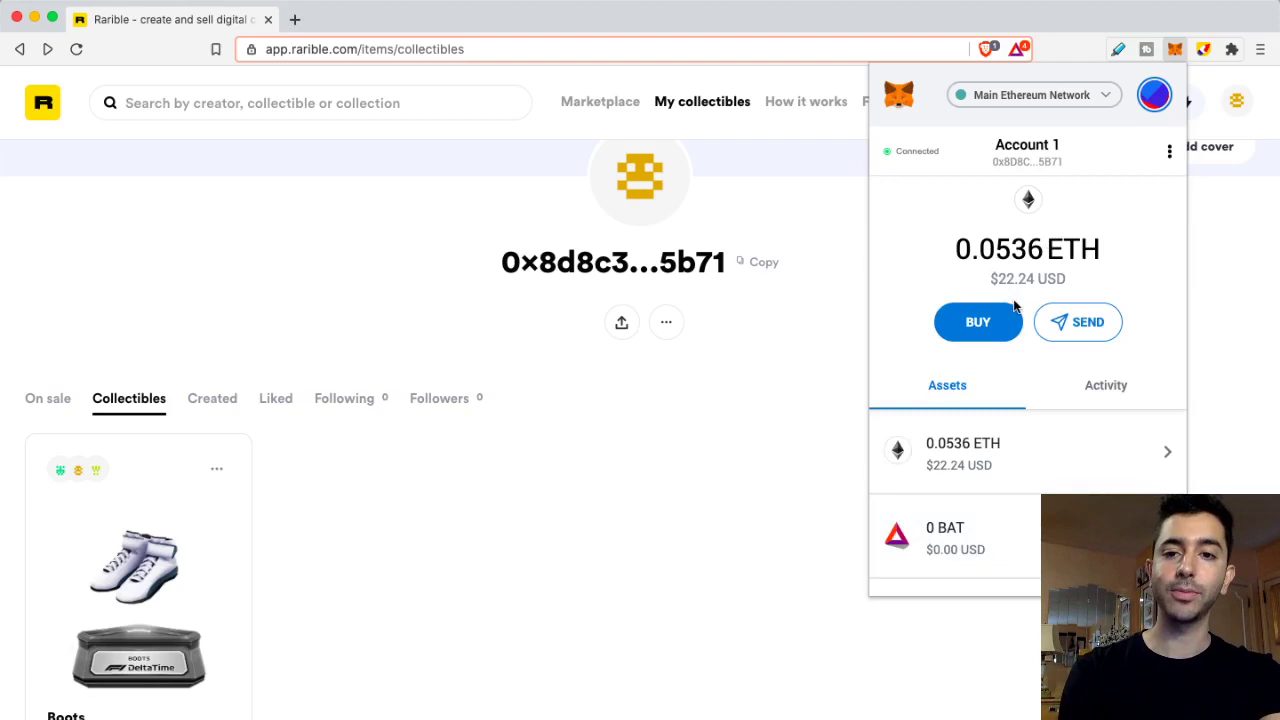
{"action": "scroll", "coordinate": [993, 345], "scroll_direction": "down", "scroll_amount": 5}
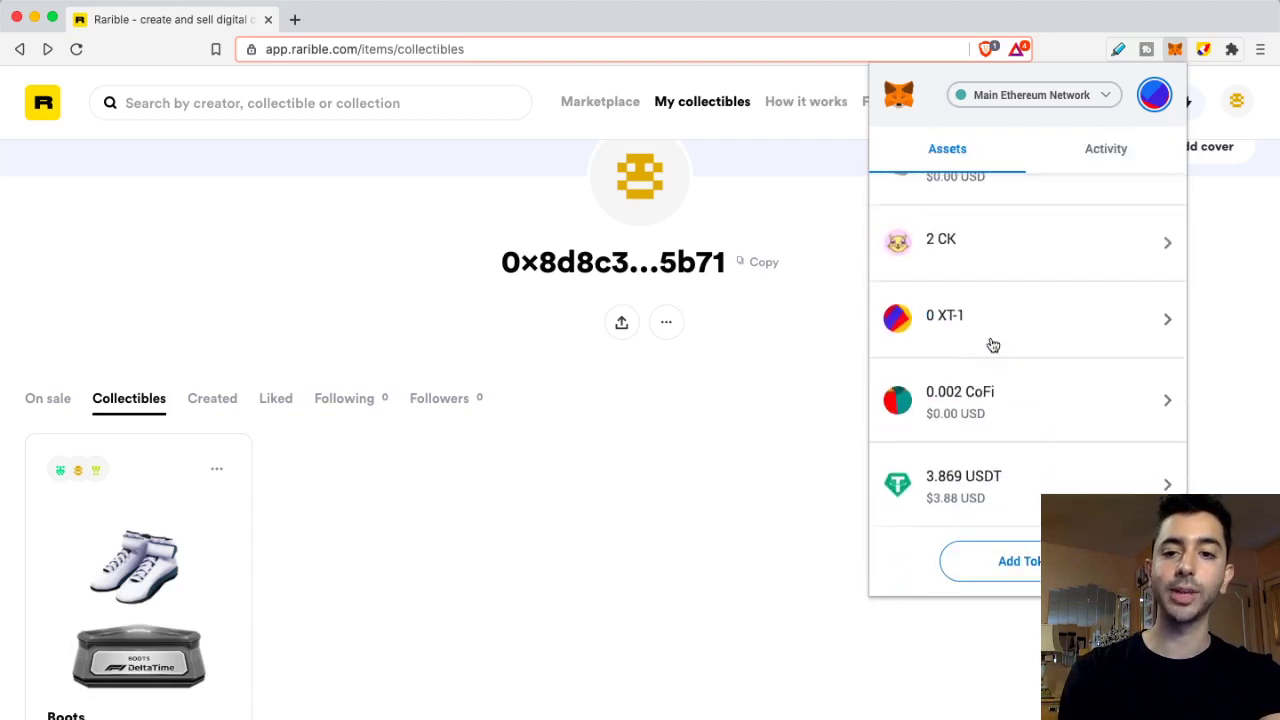
{"action": "left_click", "coordinate": [991, 563]}
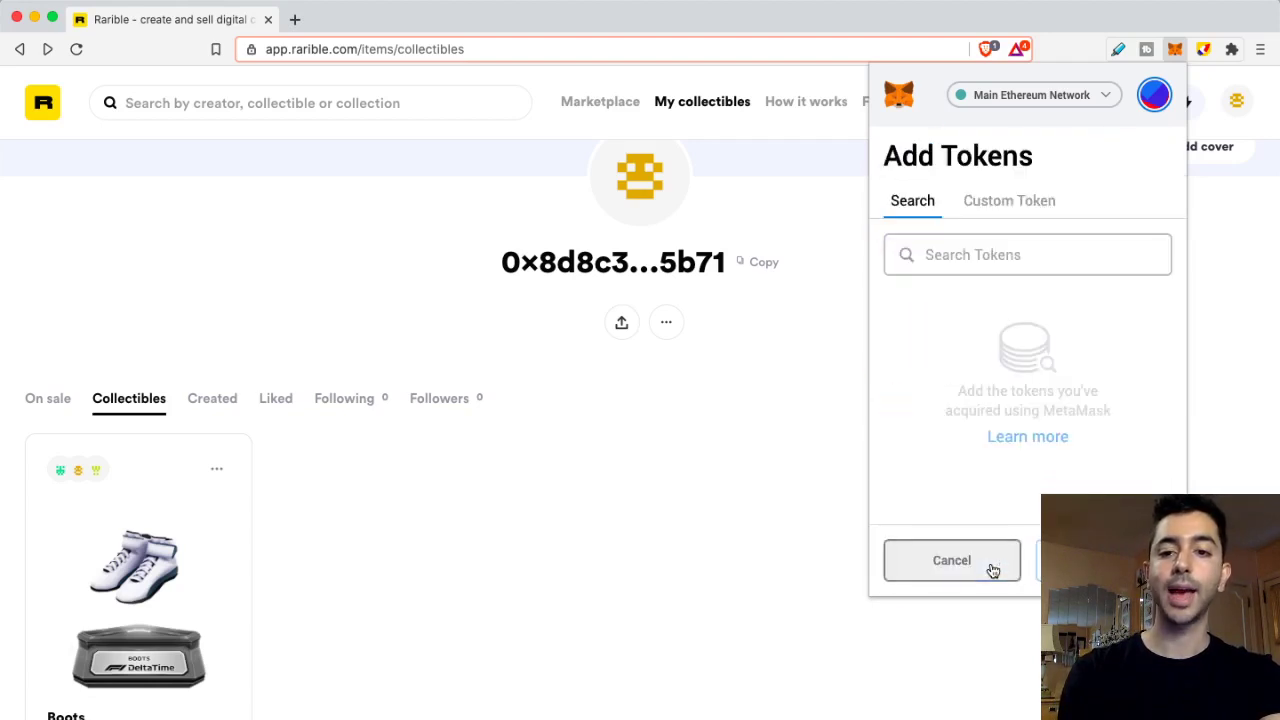
{"action": "left_click", "coordinate": [1014, 204]}
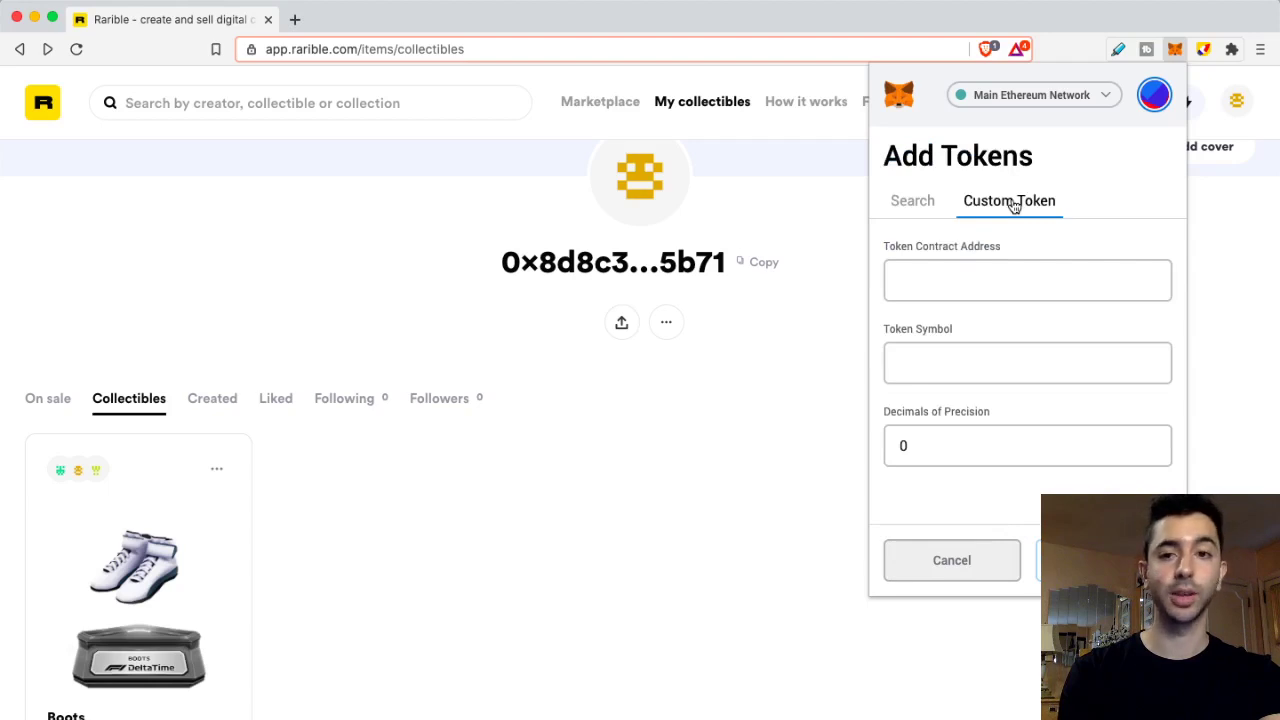
{"action": "left_click", "coordinate": [960, 291]}
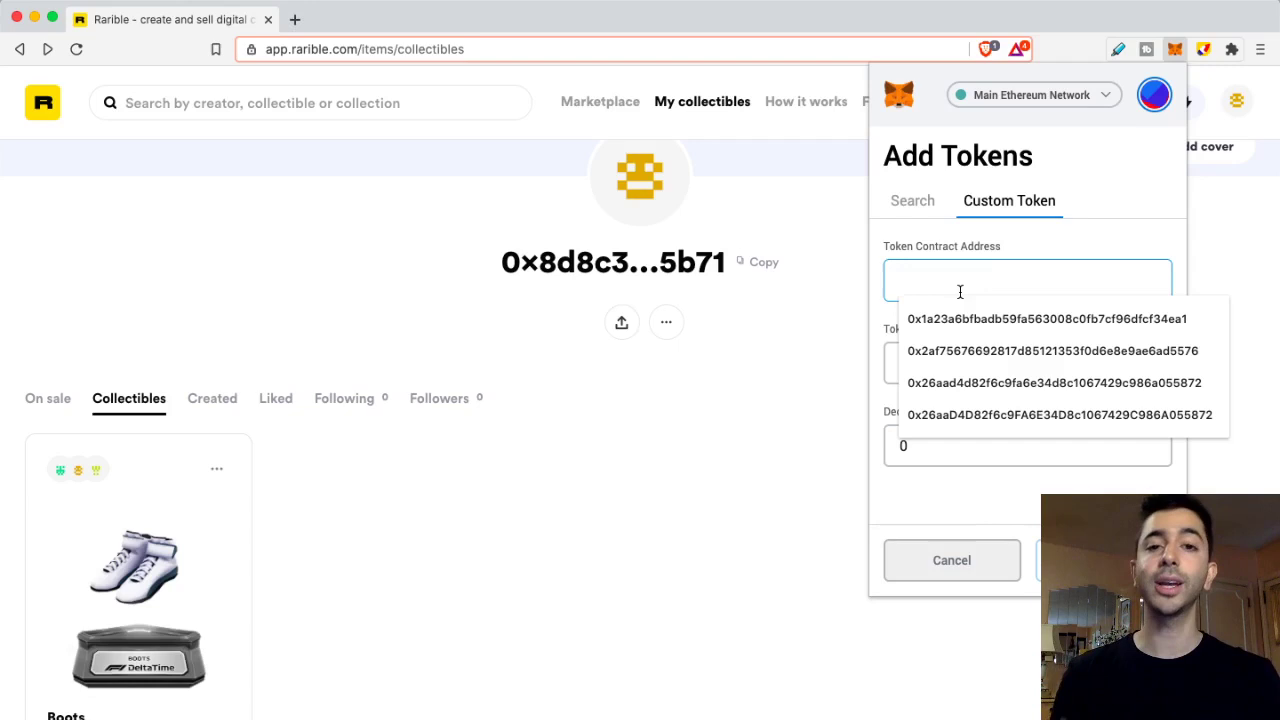
{"action": "left_click", "coordinate": [734, 408]}
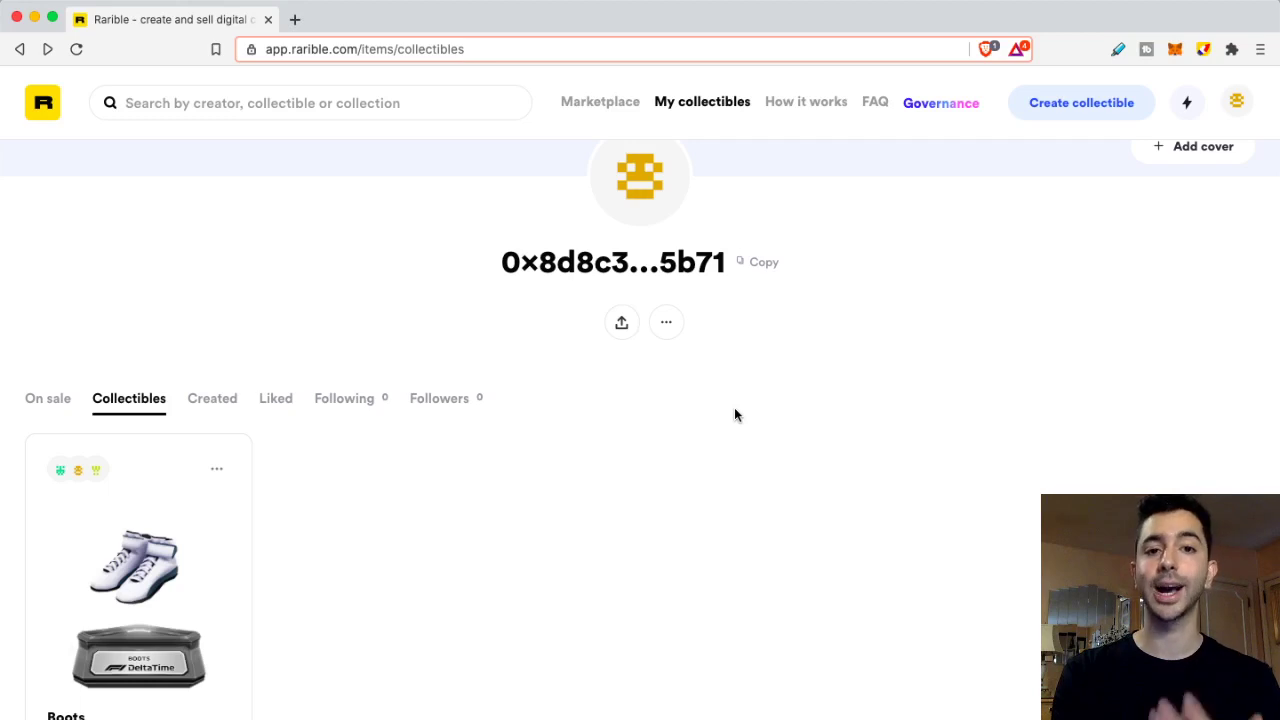
Open the Boots collectible's Rarible page and choose View on OpenSea
{"action": "scroll", "coordinate": [605, 490], "scroll_direction": "down", "scroll_amount": 2}
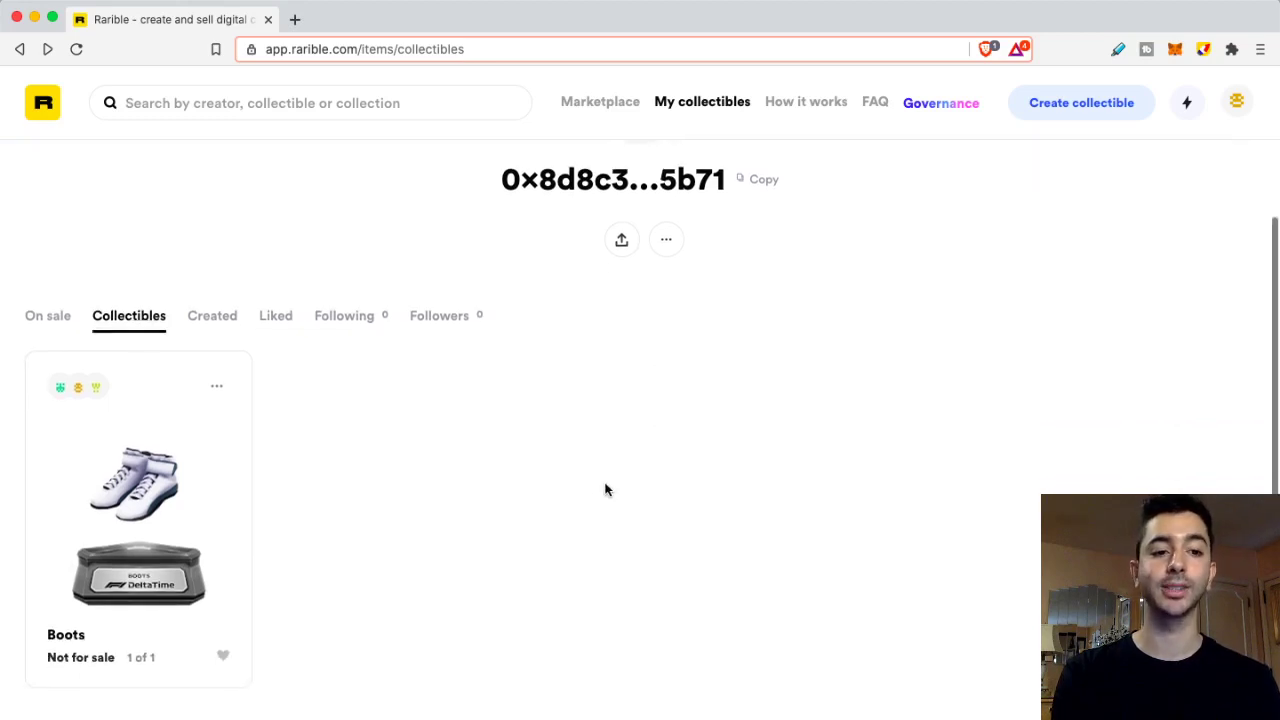
{"action": "left_click", "coordinate": [140, 502]}
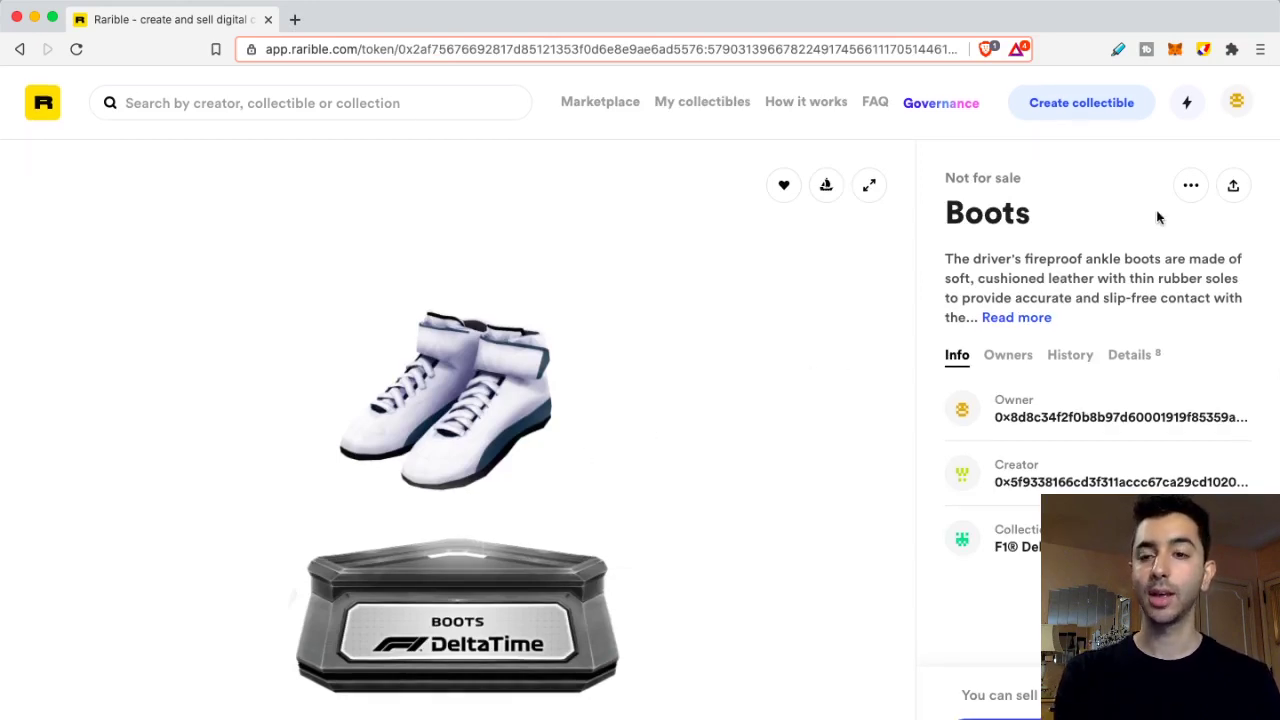
{"action": "left_click", "coordinate": [1191, 187]}
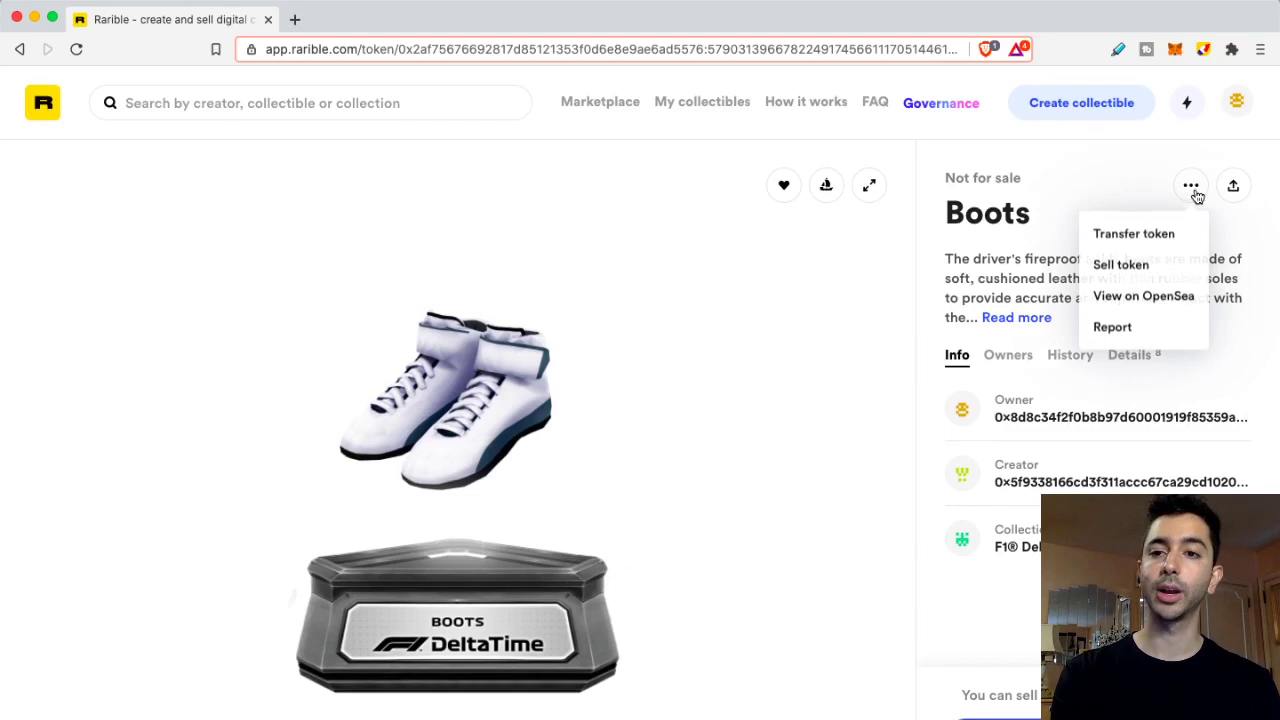
{"action": "left_click", "coordinate": [1143, 297]}
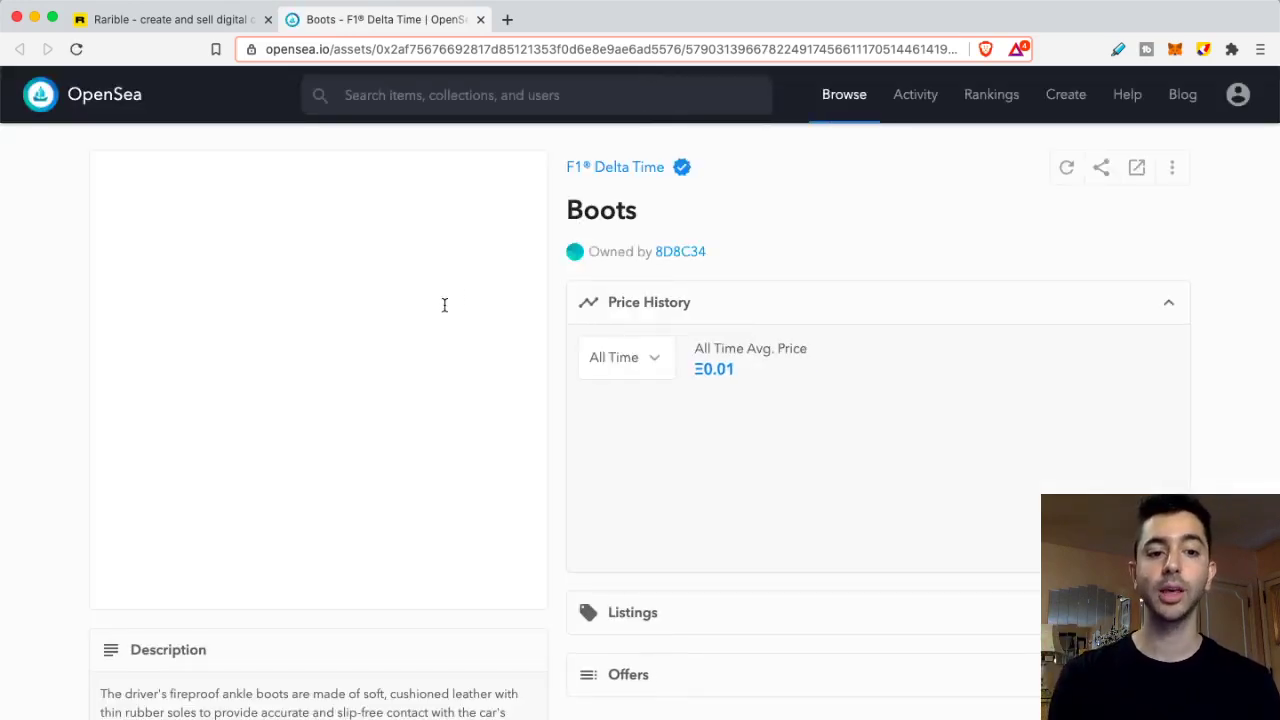
{"action": "scroll", "coordinate": [446, 313], "scroll_direction": "down", "scroll_amount": 5}
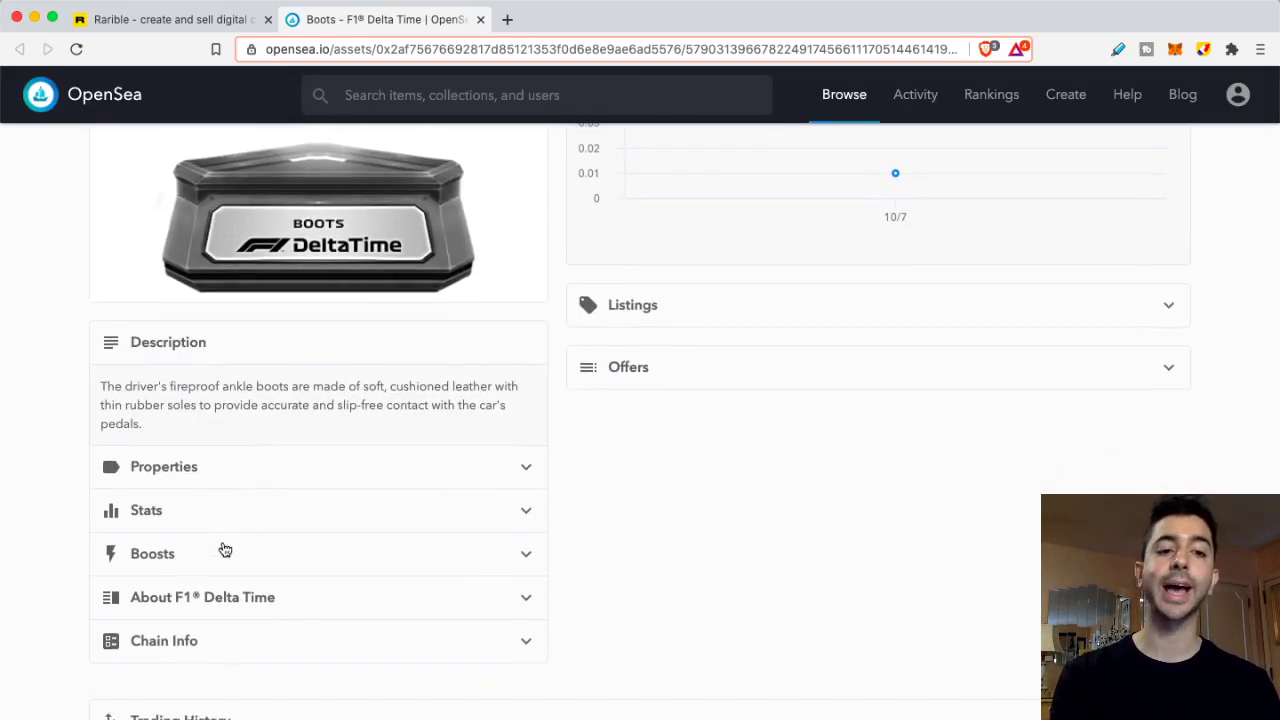
{"action": "scroll", "coordinate": [215, 560], "scroll_direction": "down", "scroll_amount": 1}
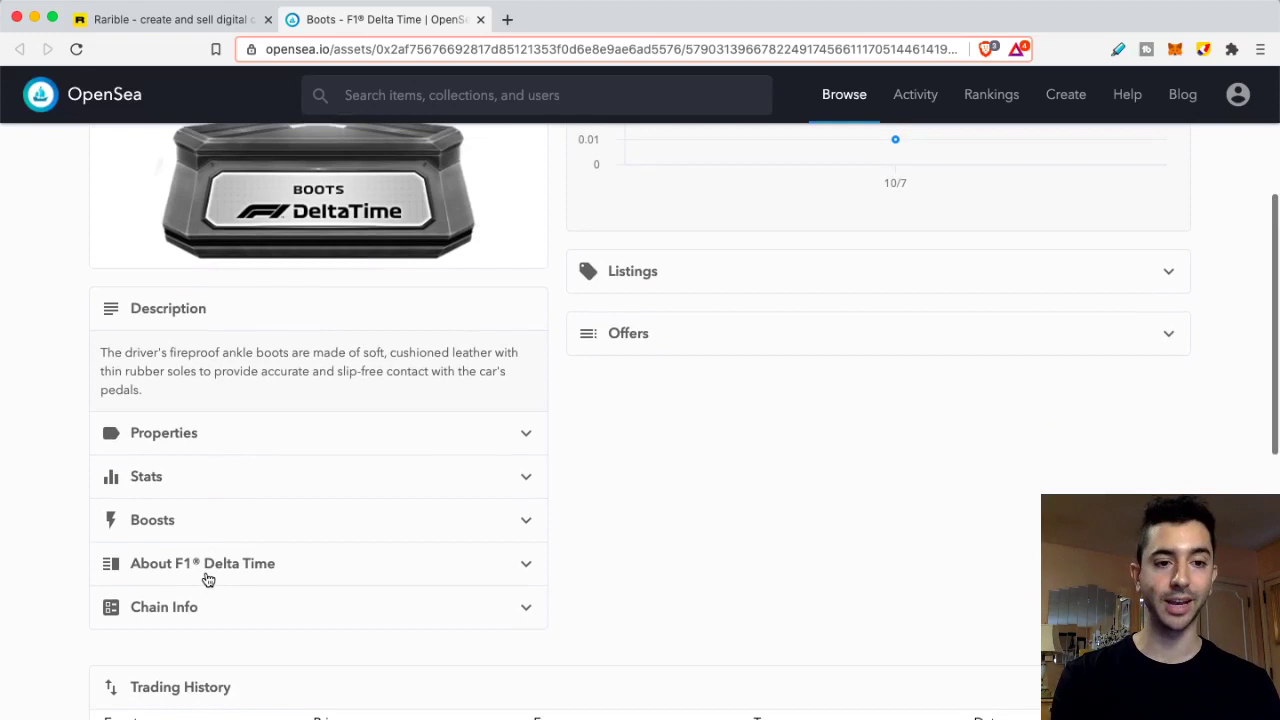
{"action": "scroll", "coordinate": [208, 580], "scroll_direction": "down", "scroll_amount": 1}
{"action": "scroll", "coordinate": [188, 580], "scroll_direction": "down", "scroll_amount": 1}
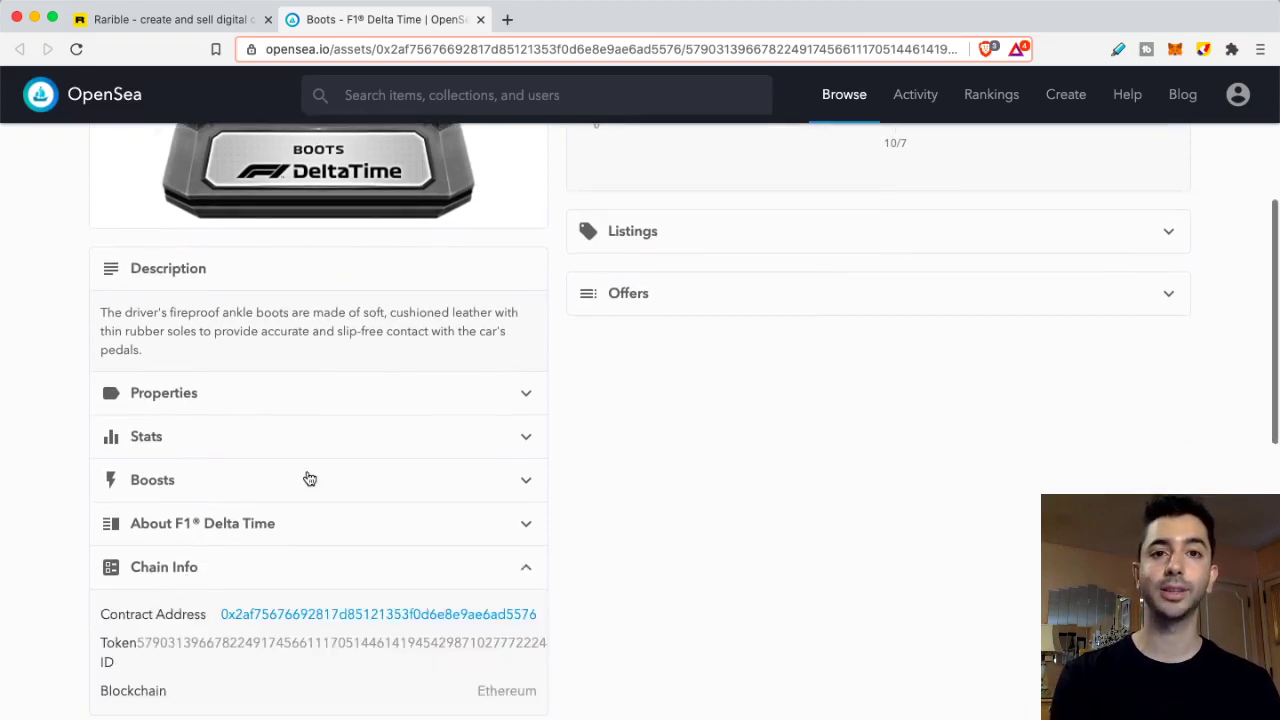
{"action": "scroll", "coordinate": [308, 478], "scroll_direction": "down", "scroll_amount": 2}
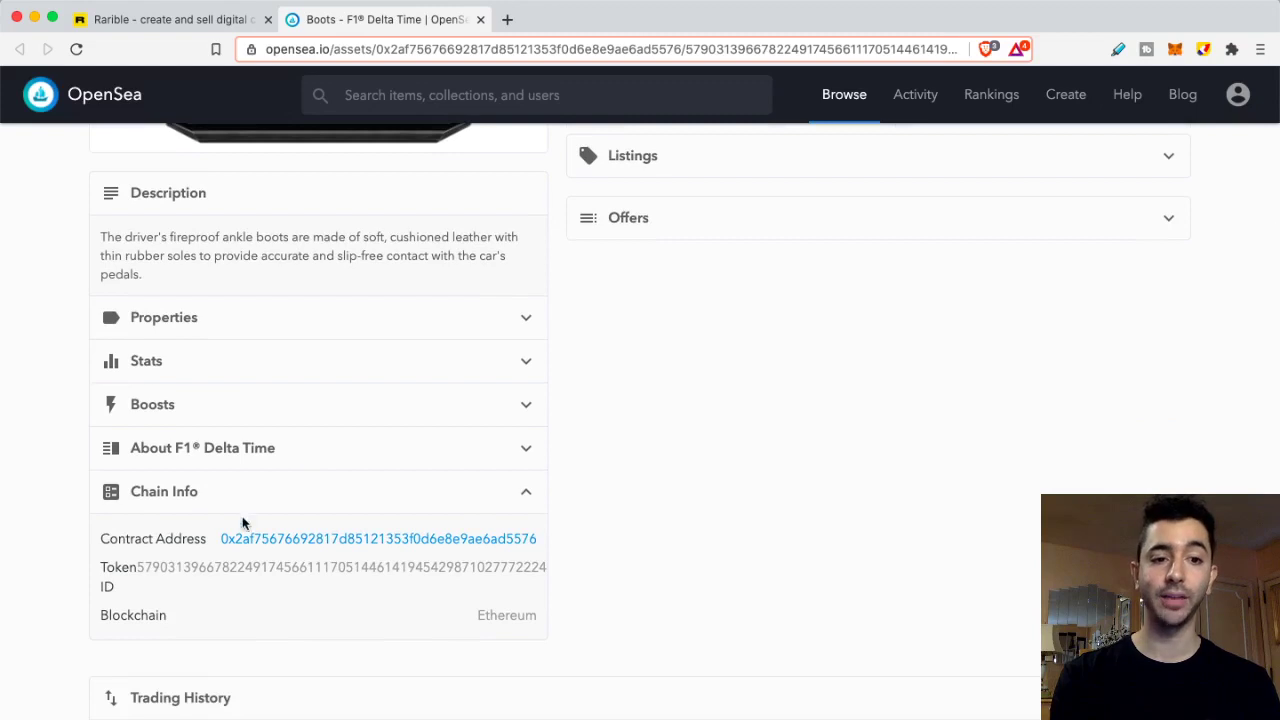
{"action": "left_click_drag", "start_coordinate": [220, 540], "coordinate": [539, 543]}
{"action": "key", "text": "super+c"}
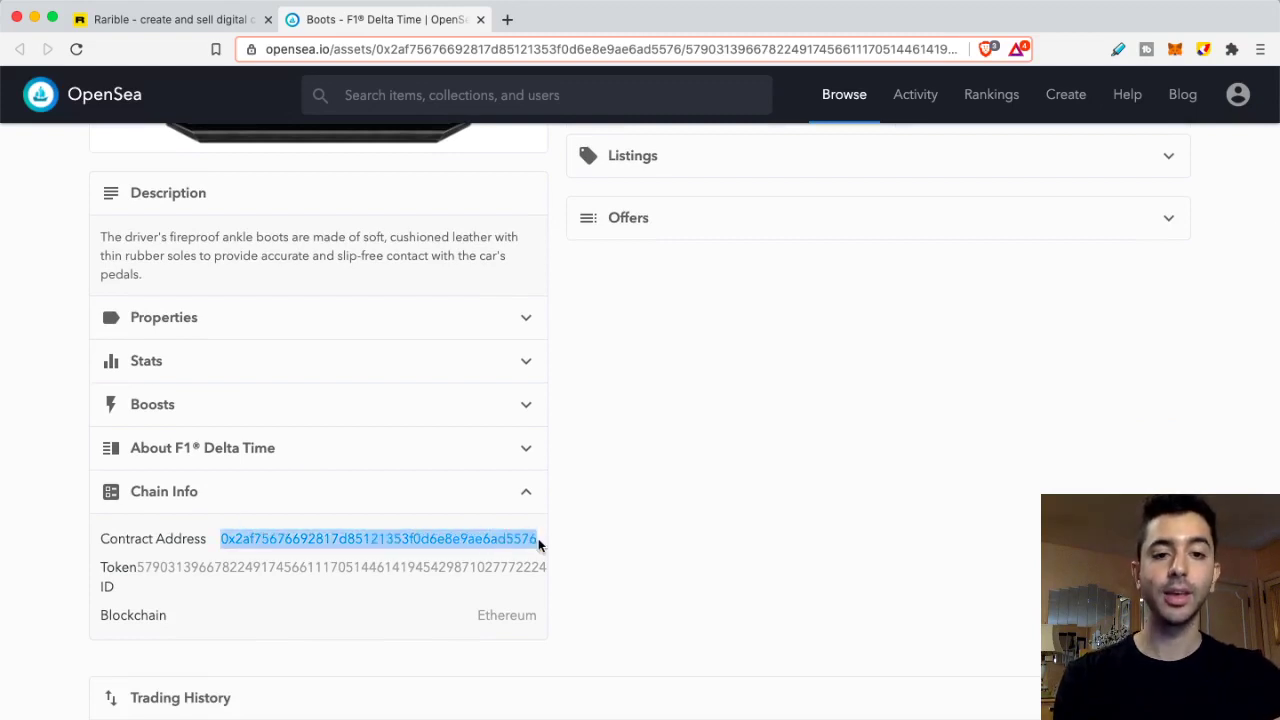
Paste the Boots contract address into MetaMask's Custom Token form, auto-filling F1DTI with 0 decimals
{"action": "left_click", "coordinate": [1175, 50]}
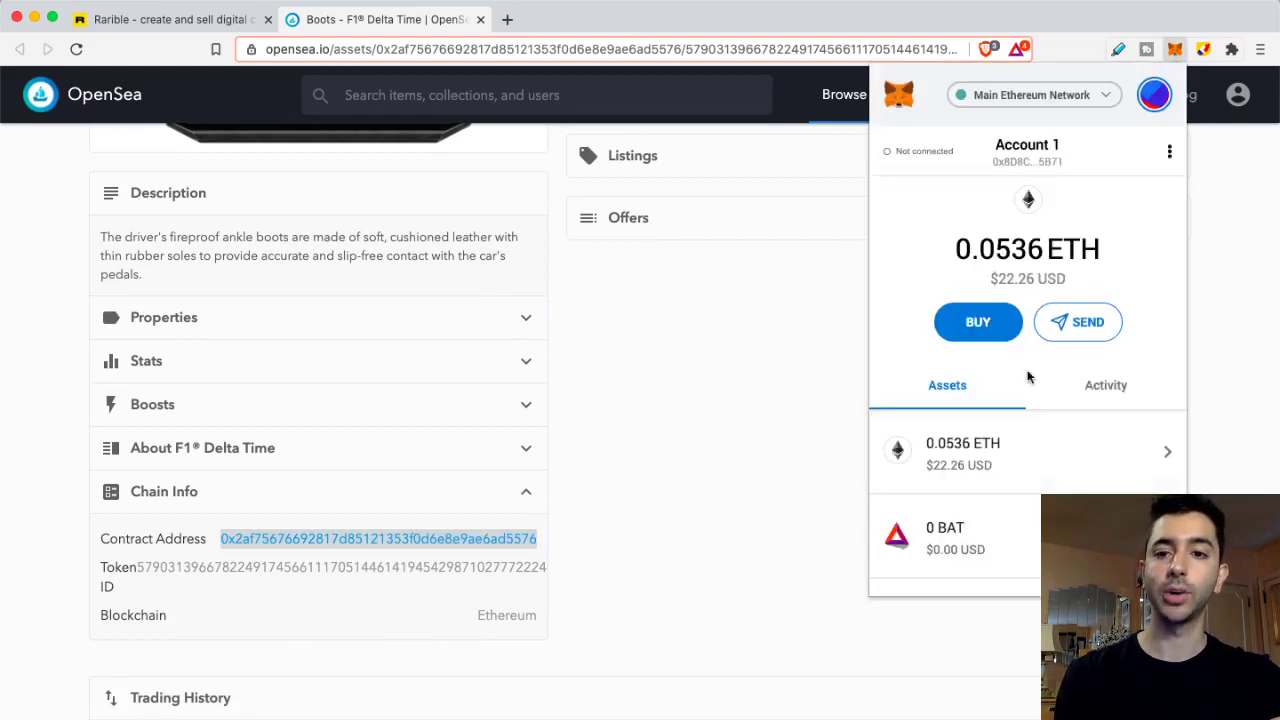
{"action": "scroll", "coordinate": [990, 412], "scroll_direction": "down", "scroll_amount": 5}
{"action": "left_click", "coordinate": [1000, 562]}
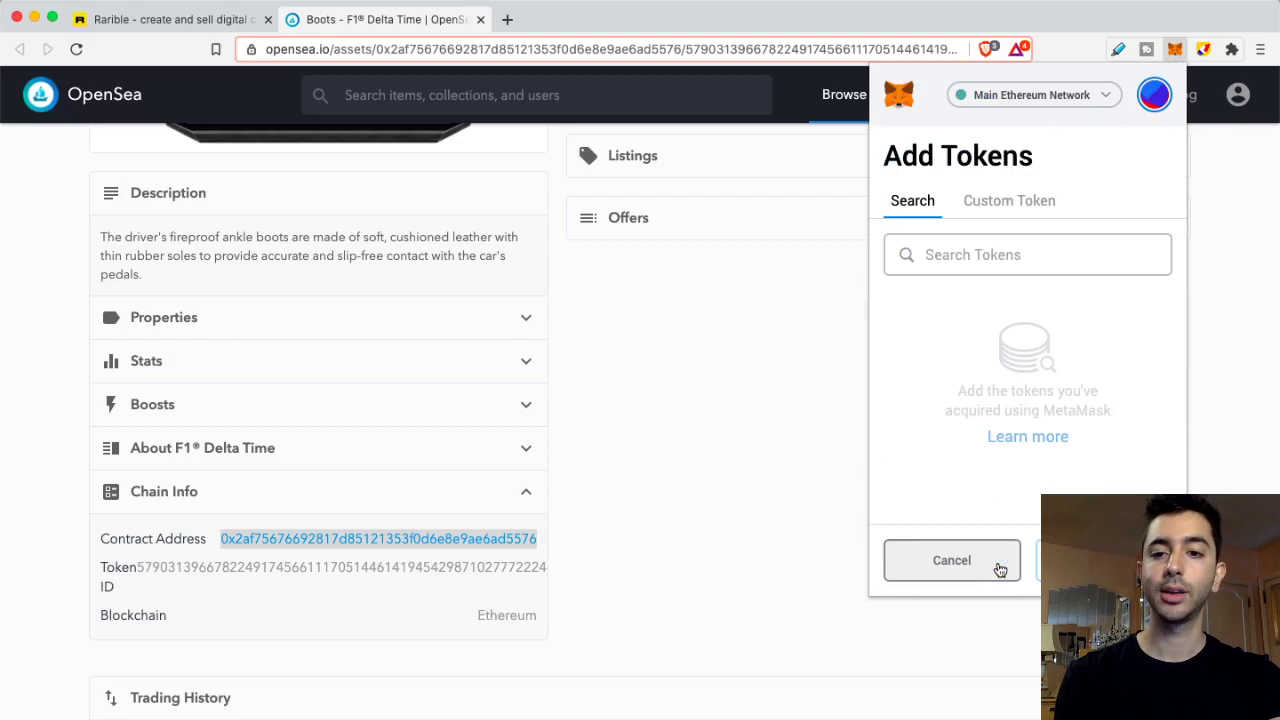
{"action": "left_click", "coordinate": [1024, 214]}
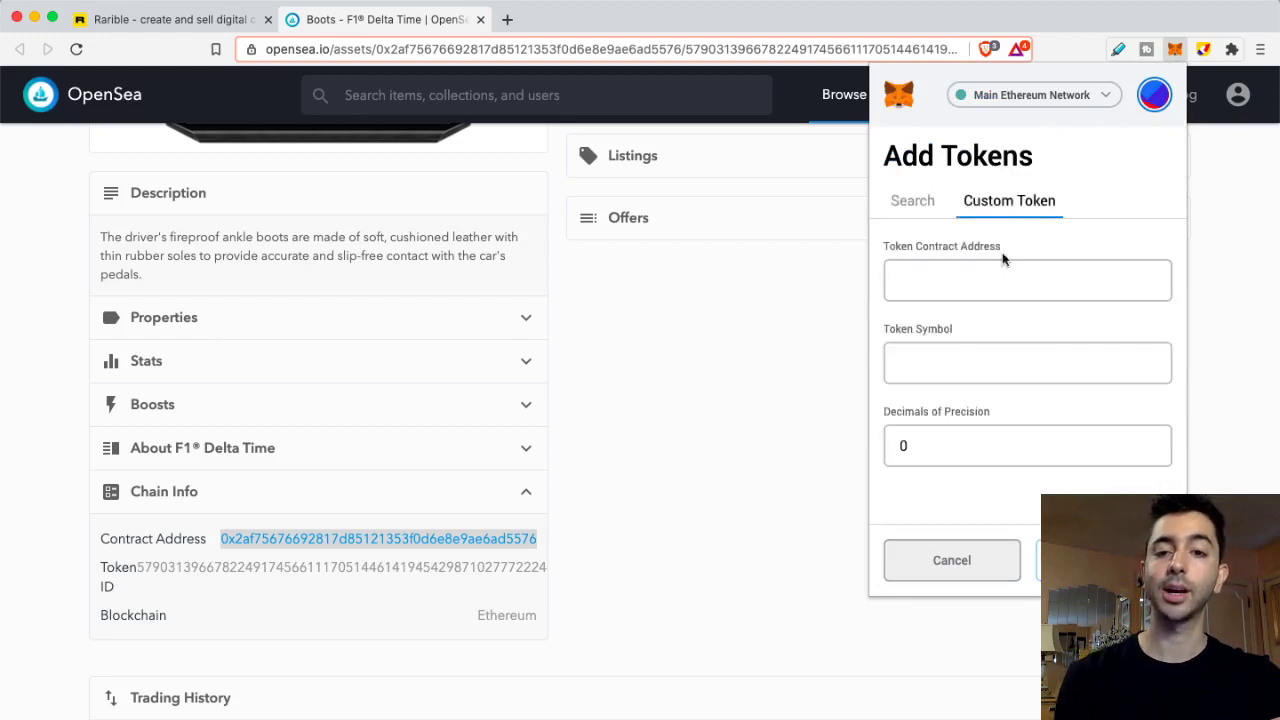
{"action": "left_click", "coordinate": [980, 279]}
{"action": "key", "text": "super+v"}
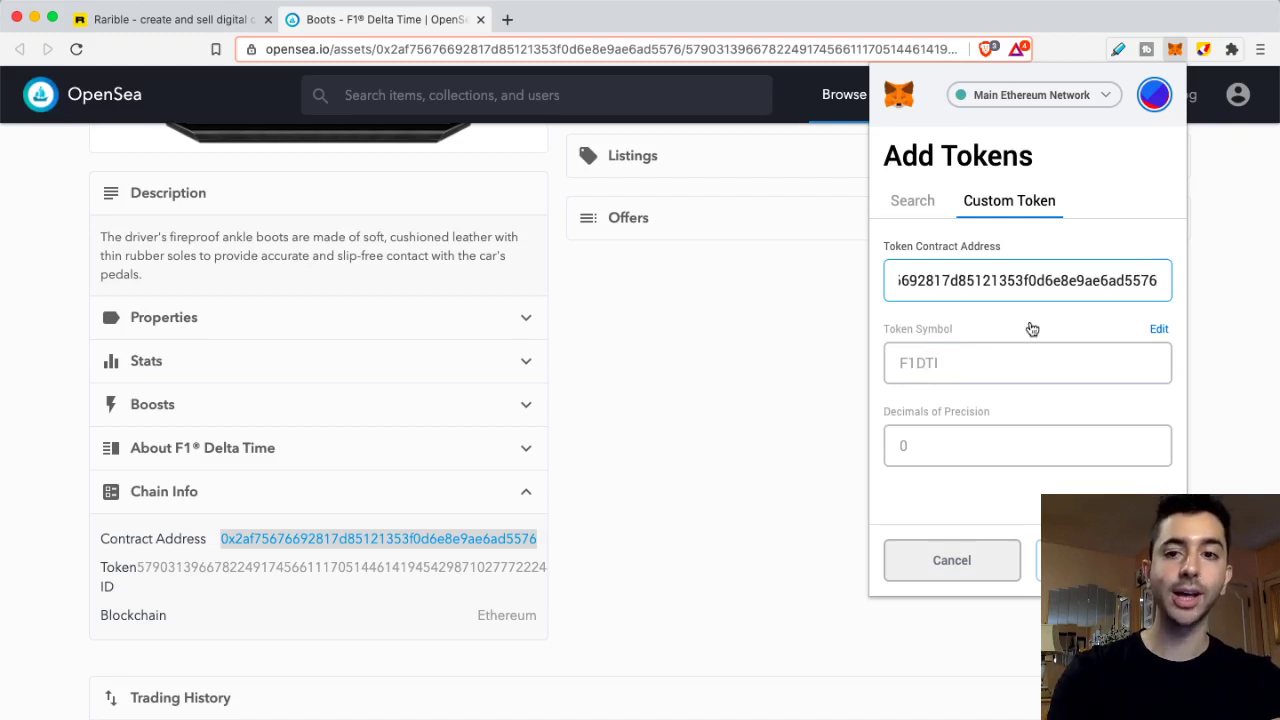
{"action": "key", "text": "BackSpace"}
{"action": "left_click", "coordinate": [966, 365]}
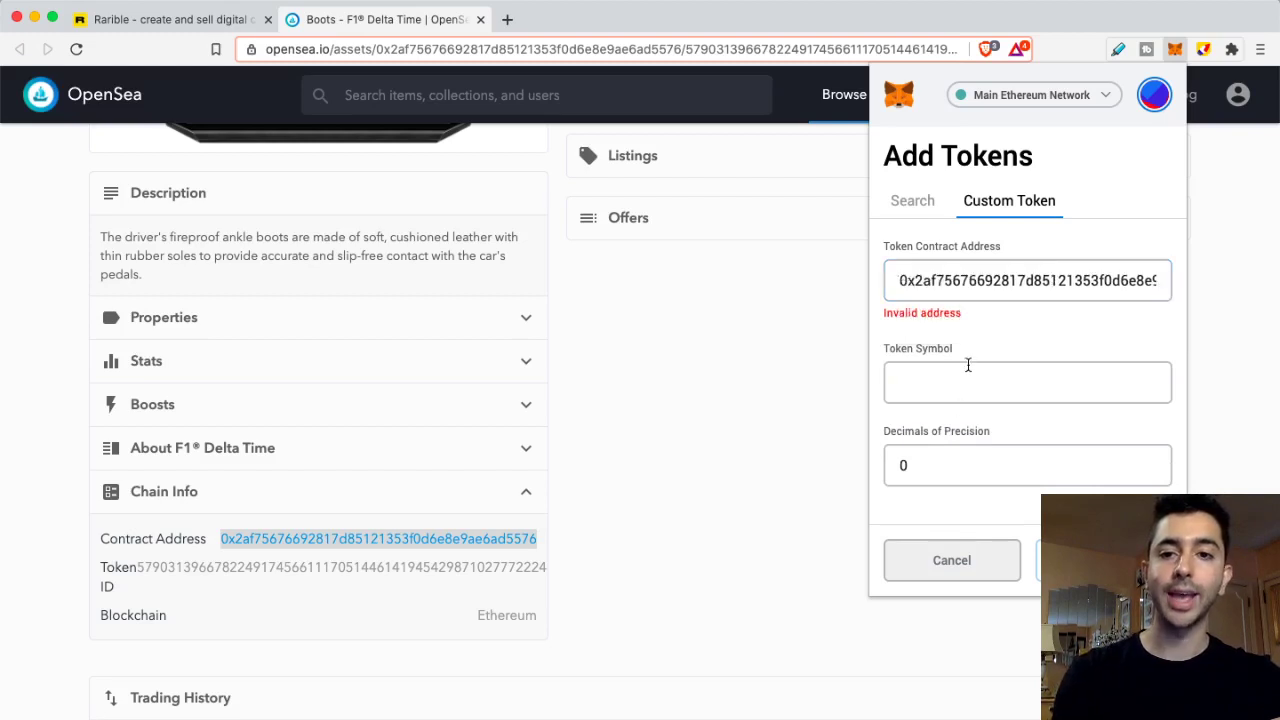
{"action": "double_click", "coordinate": [928, 281]}
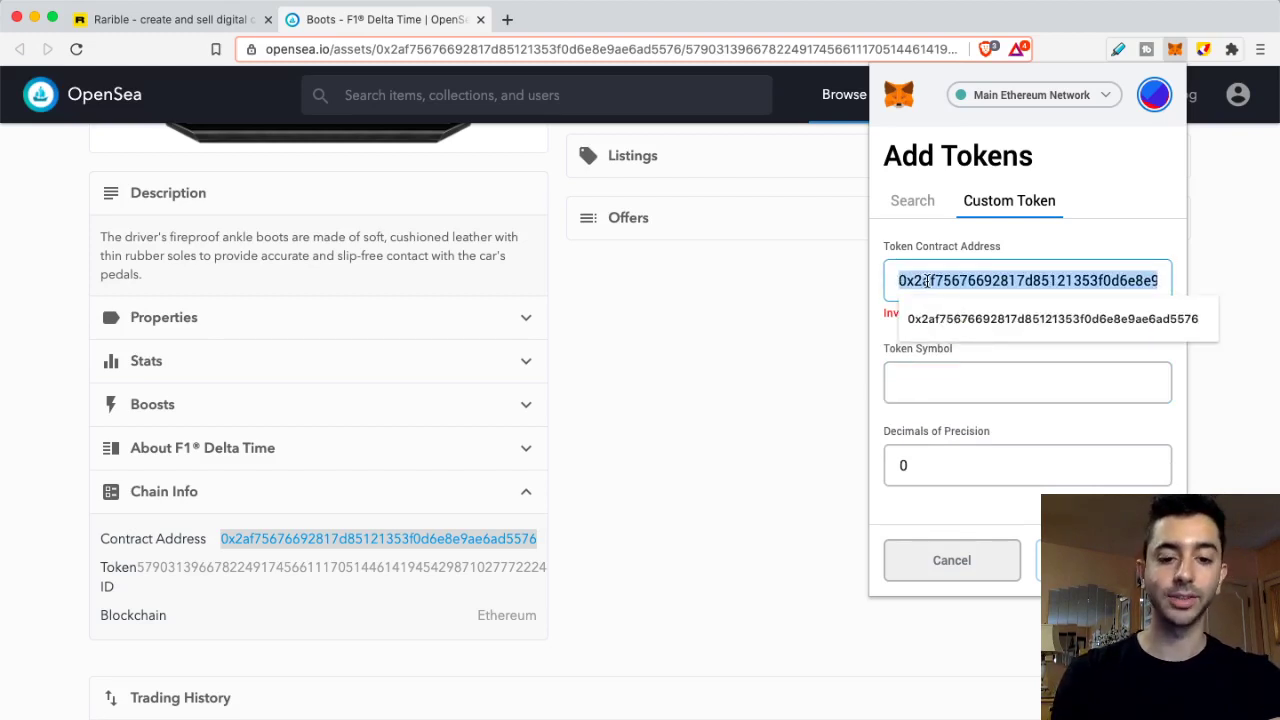
{"action": "key", "text": "super+v"}
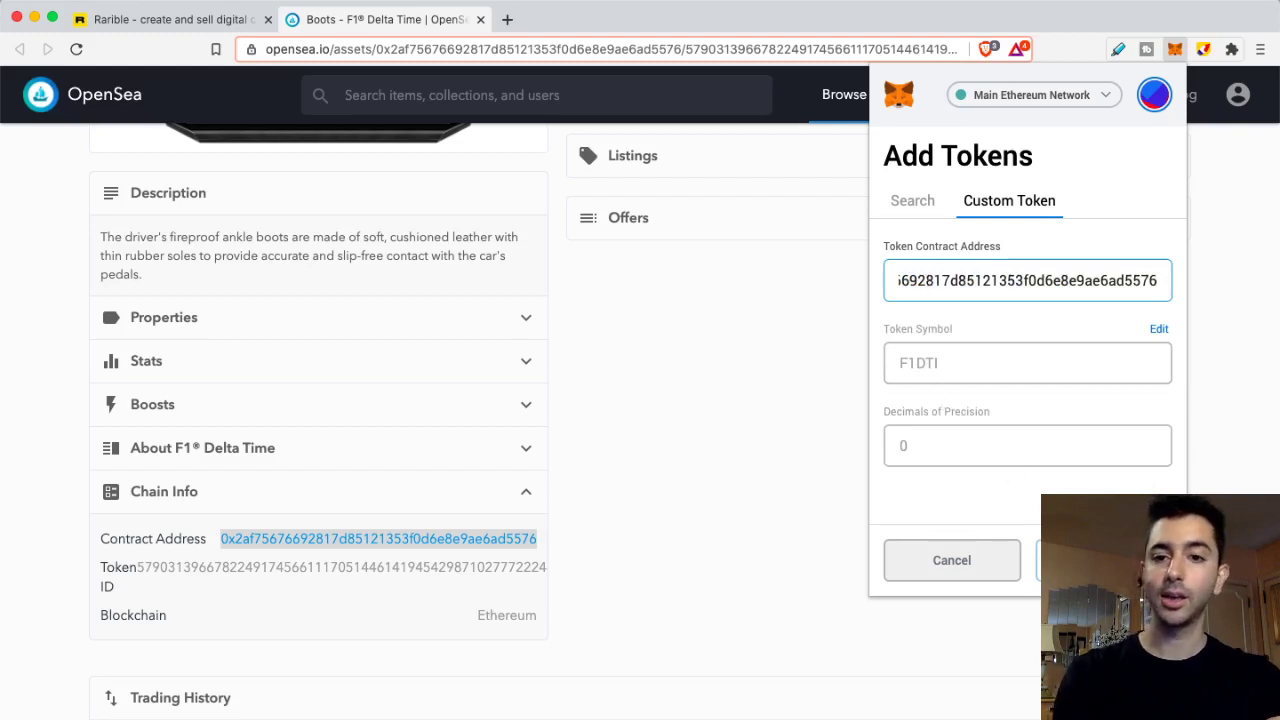
Add the F1DTI token to the wallet, where it shows a balance of 1
{"action": "left_click", "coordinate": [1105, 560]}
{"action": "left_click", "coordinate": [1105, 557]}
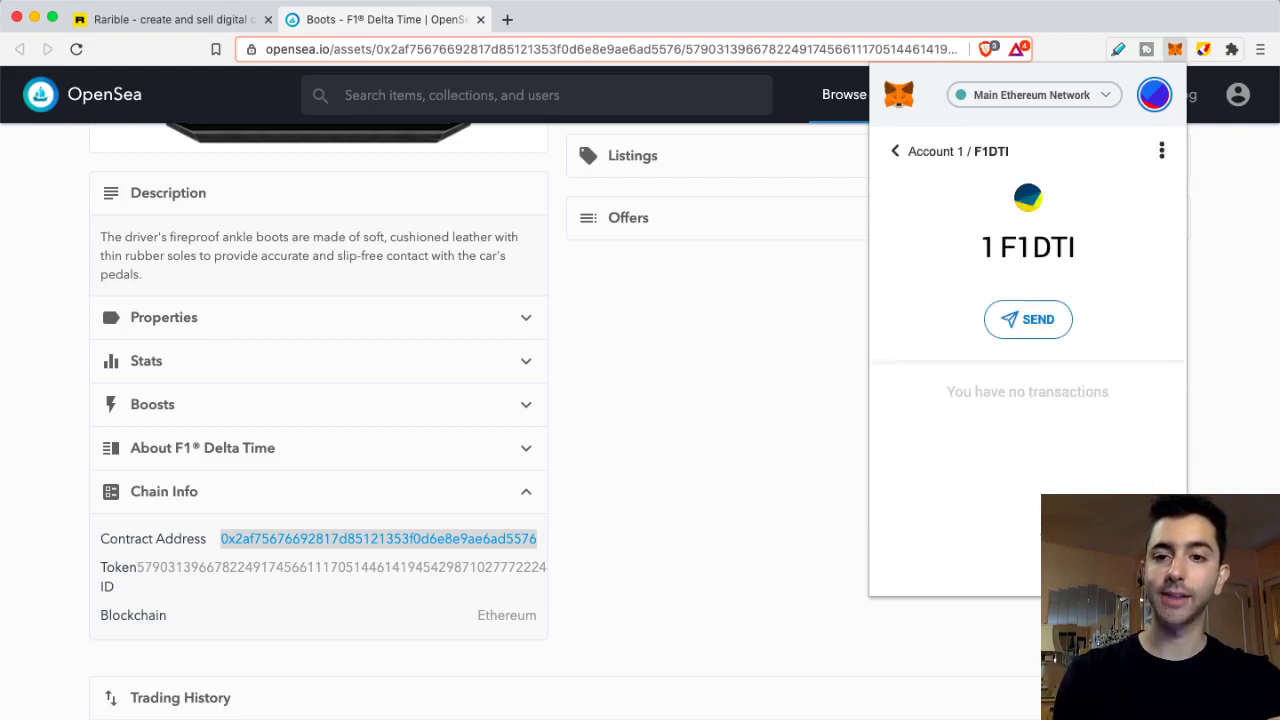
{"action": "left_click", "coordinate": [897, 152]}
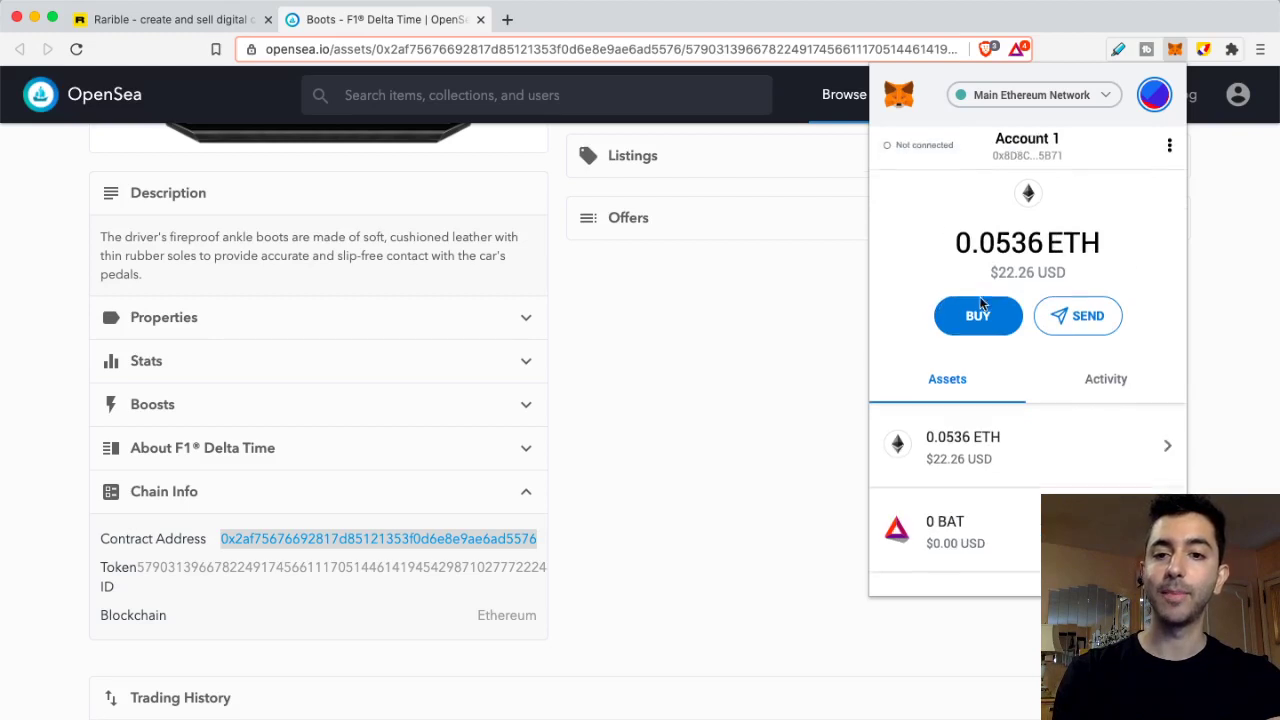
{"action": "scroll", "coordinate": [980, 303], "scroll_direction": "down", "scroll_amount": 5}
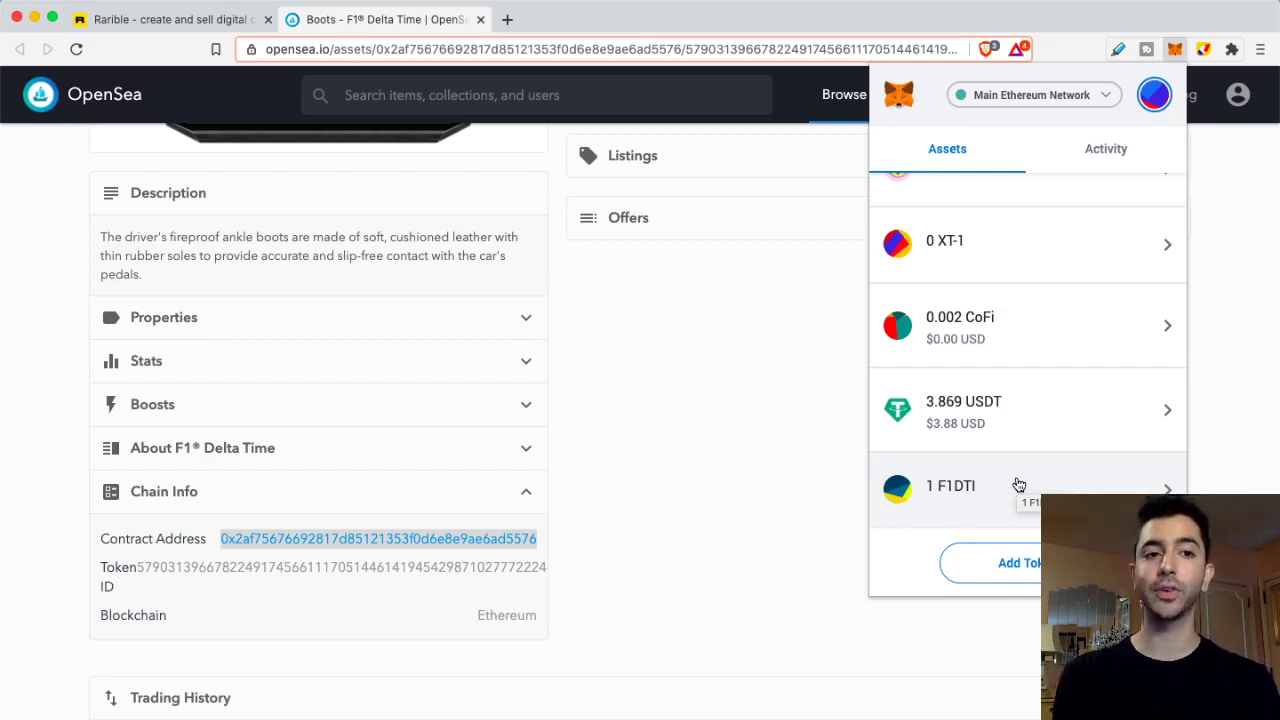
Hide the F1DTI token so the asset list ends with USDT
{"action": "left_click", "coordinate": [1019, 485]}
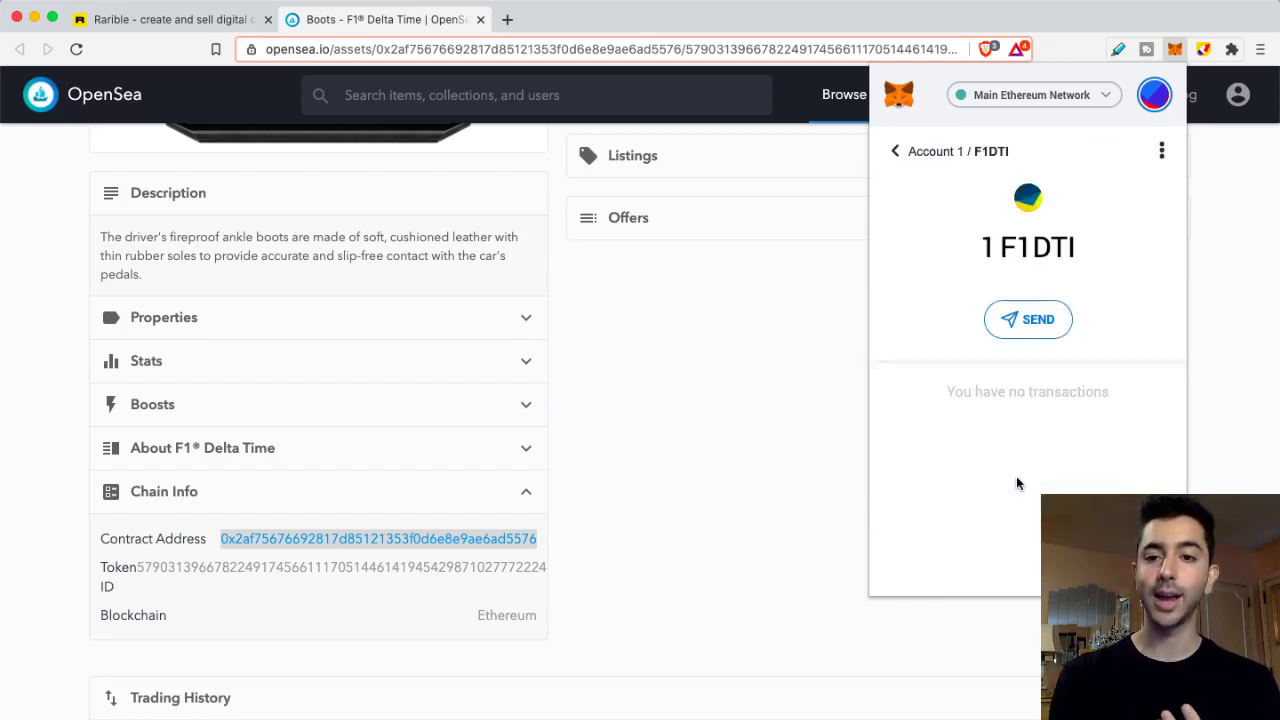
{"action": "left_click", "coordinate": [1162, 152]}
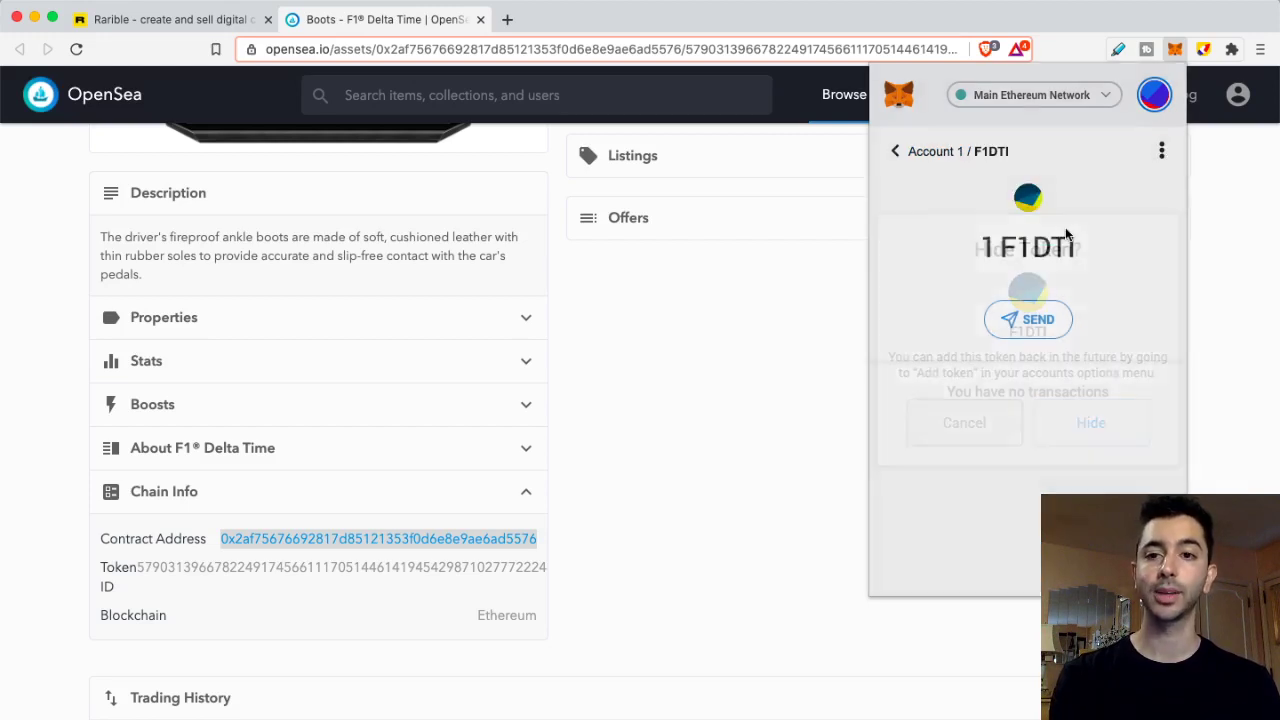
{"action": "left_click", "coordinate": [1090, 423]}
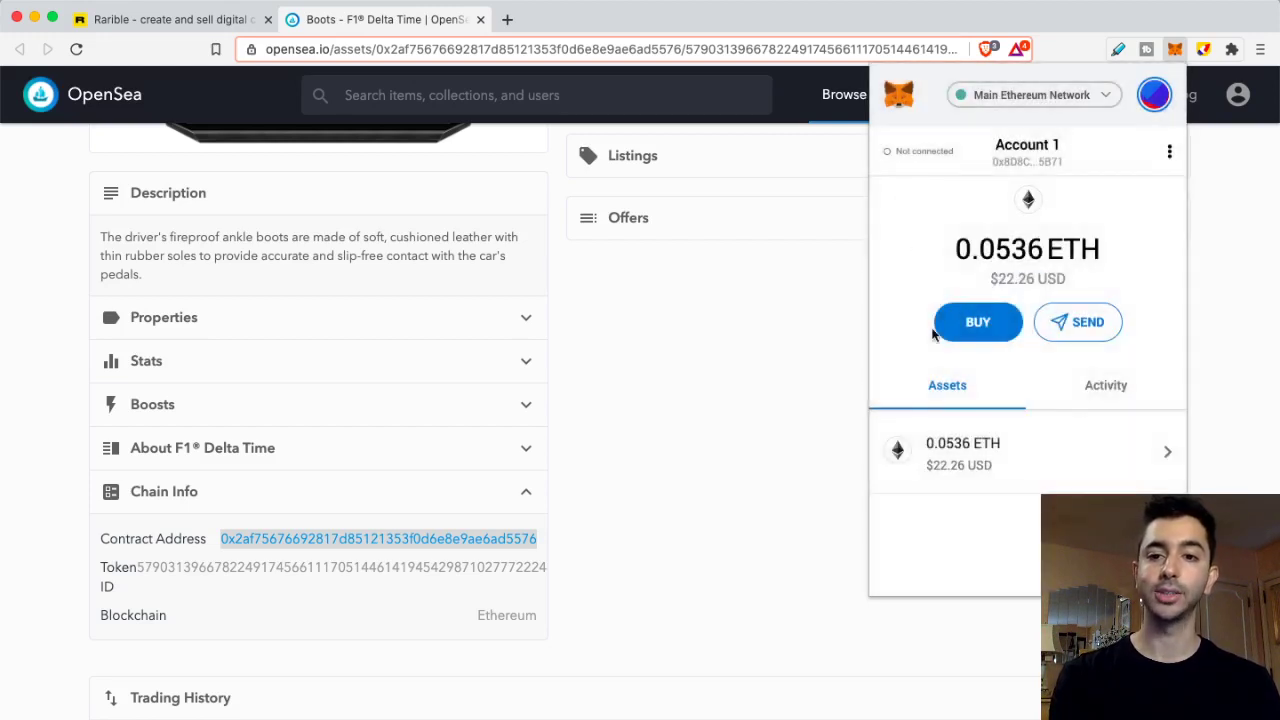
{"action": "scroll", "coordinate": [1040, 410], "scroll_direction": "down", "scroll_amount": 5}
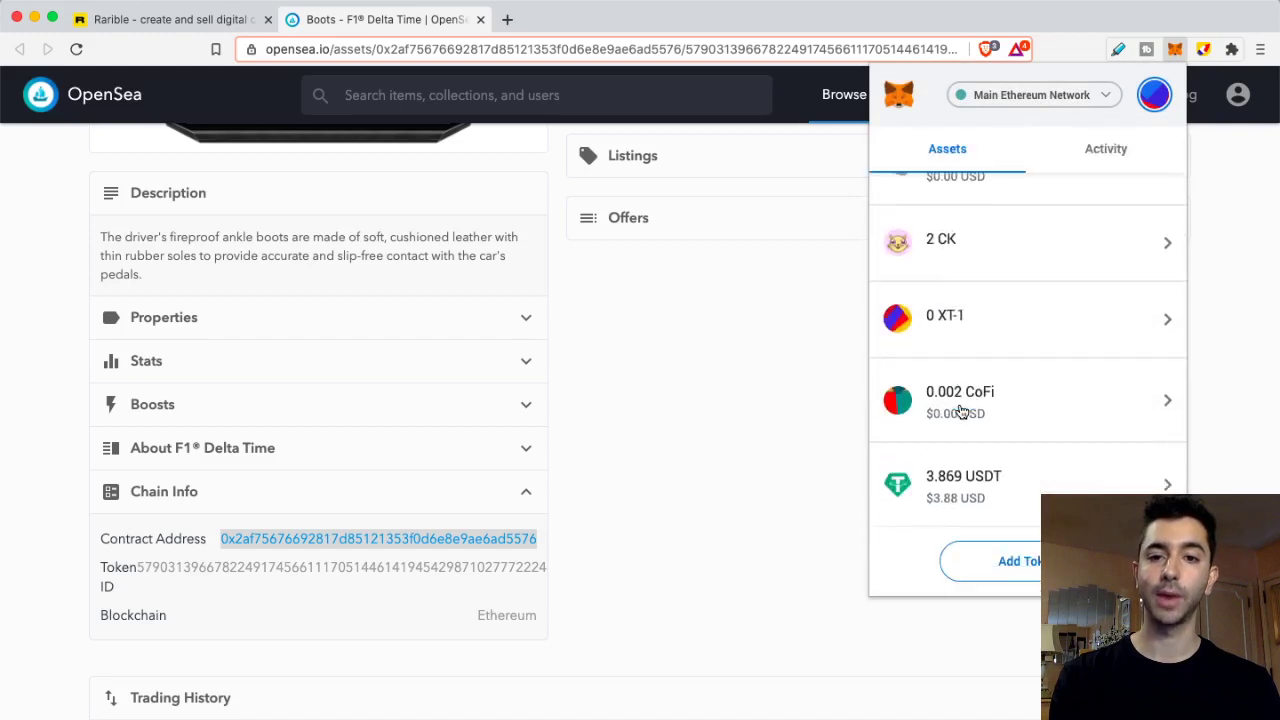
Switch to the Rarible Boots tab and show MetaMask's Activity history
{"action": "left_click", "coordinate": [180, 22]}
{"action": "left_click", "coordinate": [177, 21]}
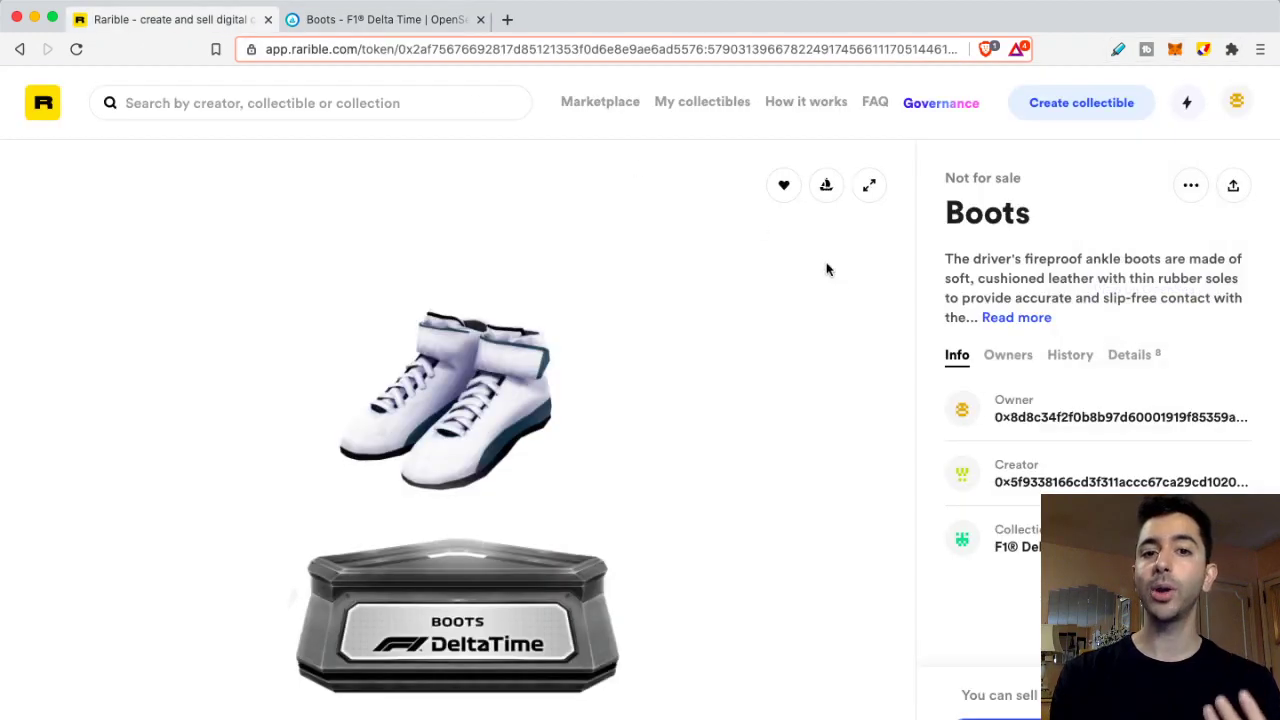
{"action": "left_click", "coordinate": [1175, 50]}
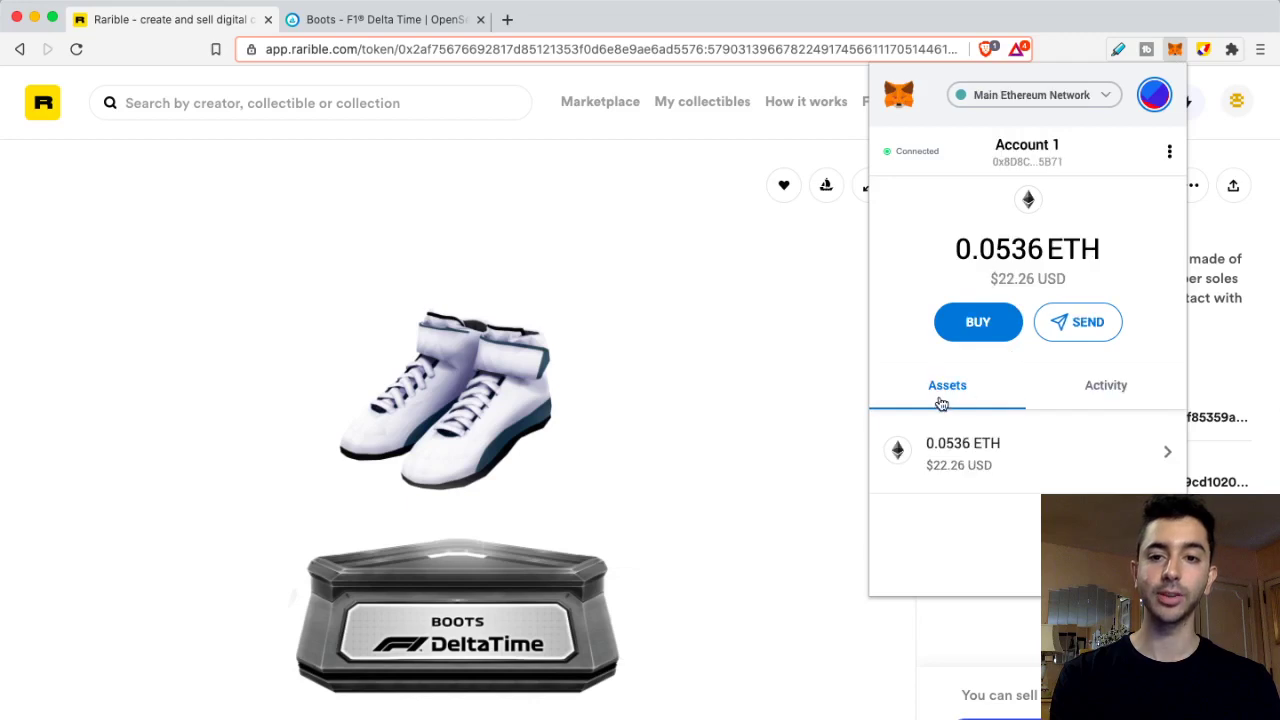
{"action": "left_click", "coordinate": [1105, 387]}
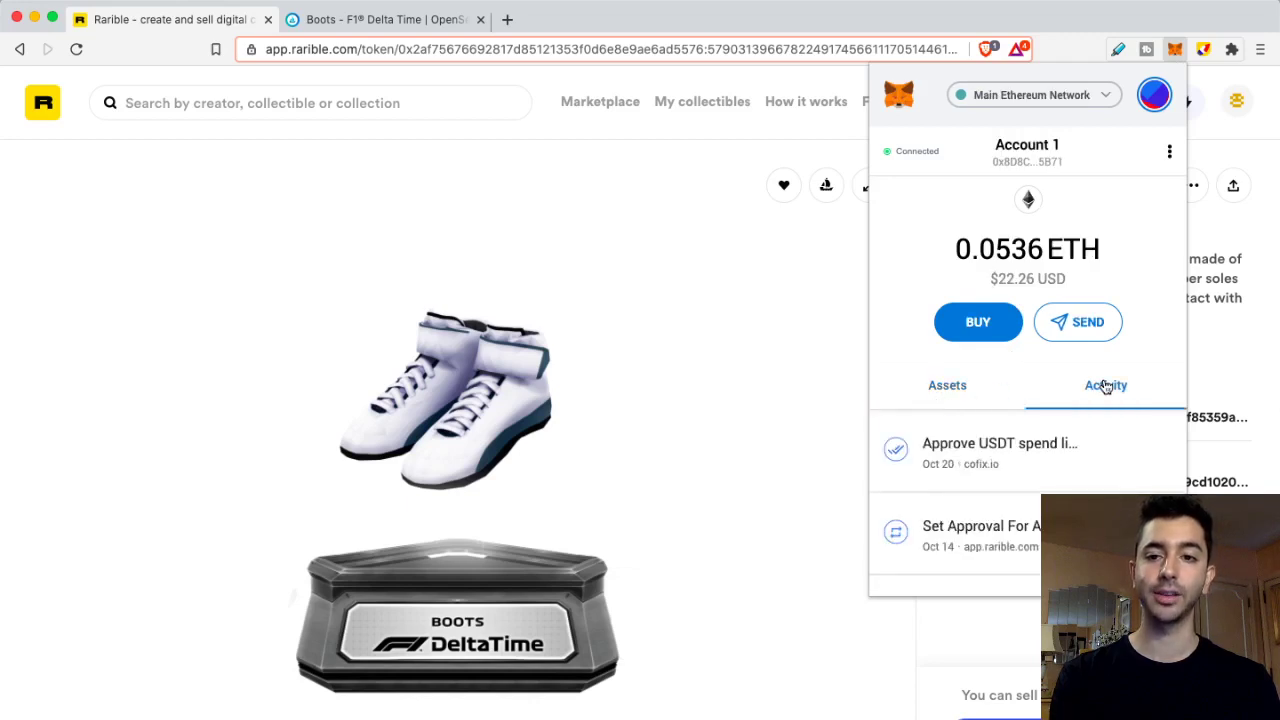
{"action": "left_click", "coordinate": [946, 397]}
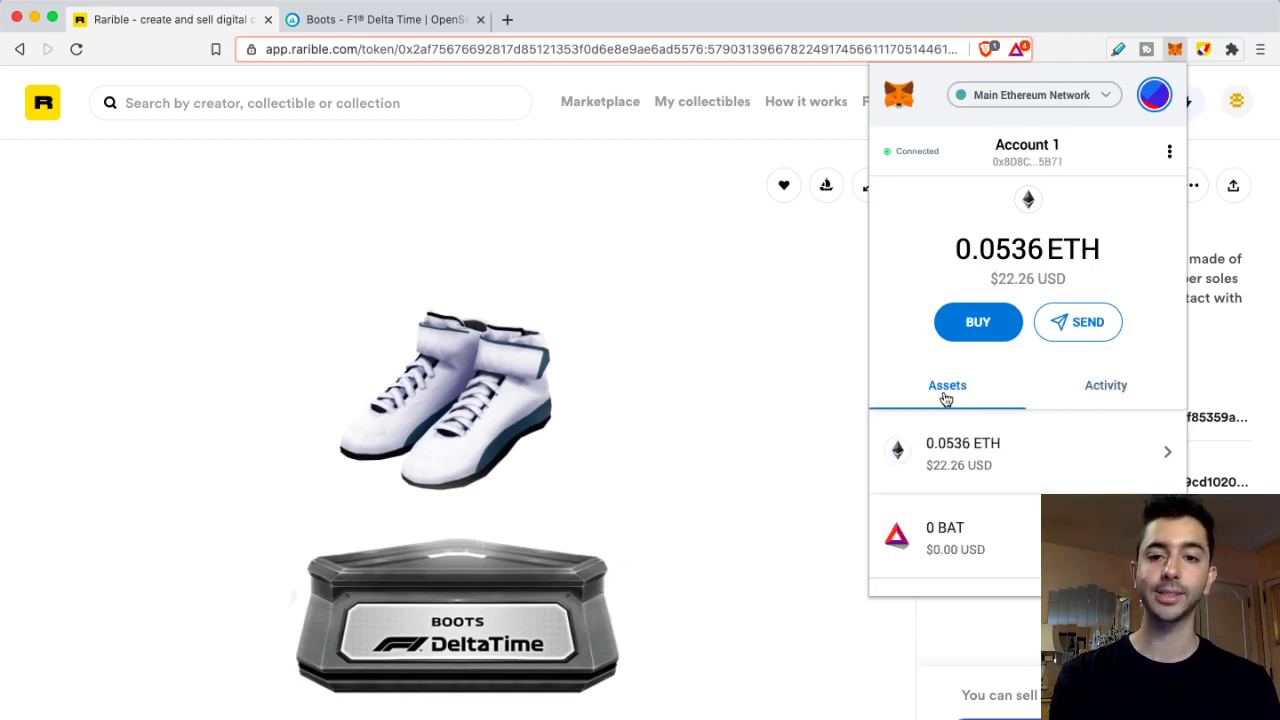
{"action": "left_click", "coordinate": [1095, 391]}
Open the details of the 0.01 ETH Atomic Match transaction
{"action": "scroll", "coordinate": [1077, 415], "scroll_direction": "down", "scroll_amount": 4}
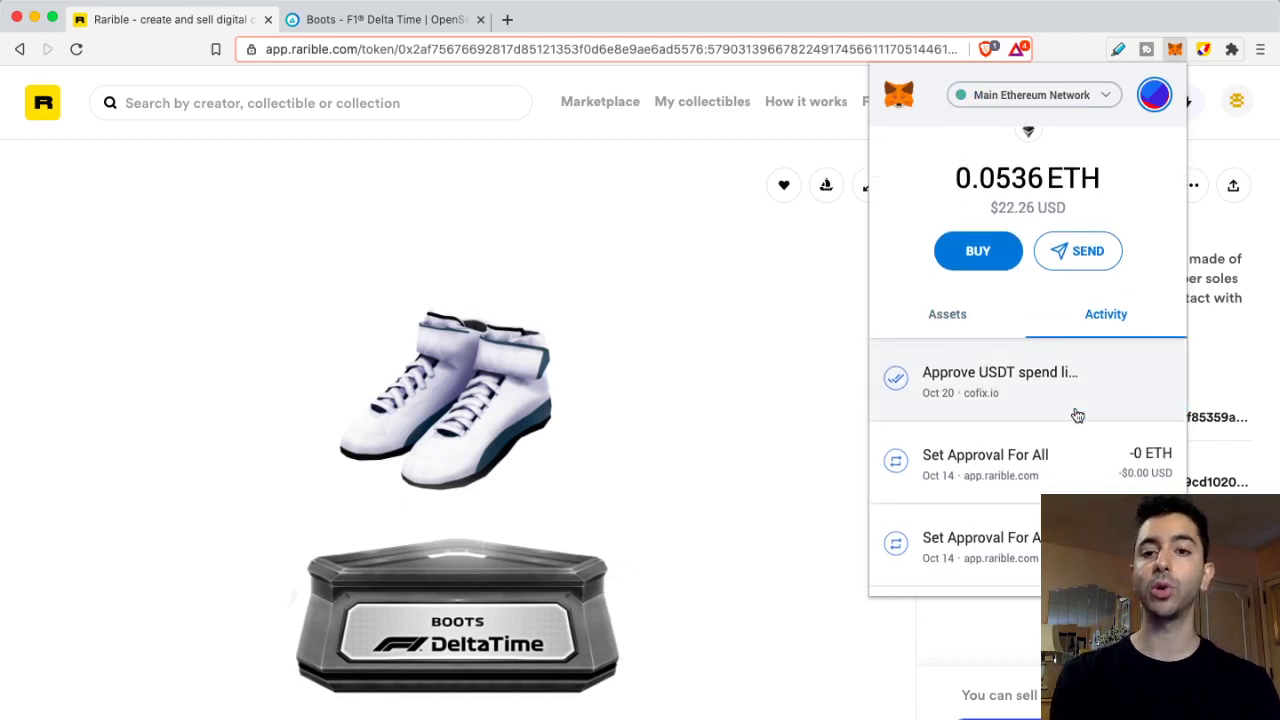
{"action": "scroll", "coordinate": [1077, 415], "scroll_direction": "down", "scroll_amount": 1}
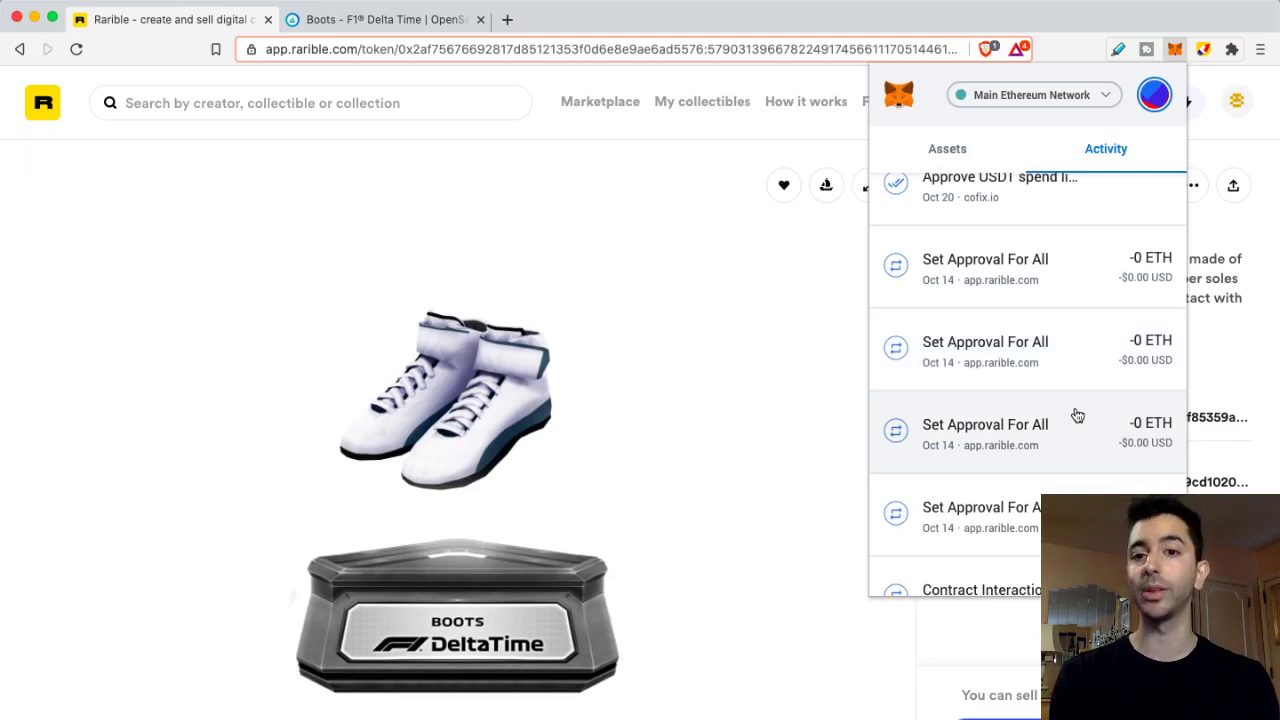
{"action": "scroll", "coordinate": [1077, 415], "scroll_direction": "down", "scroll_amount": 10}
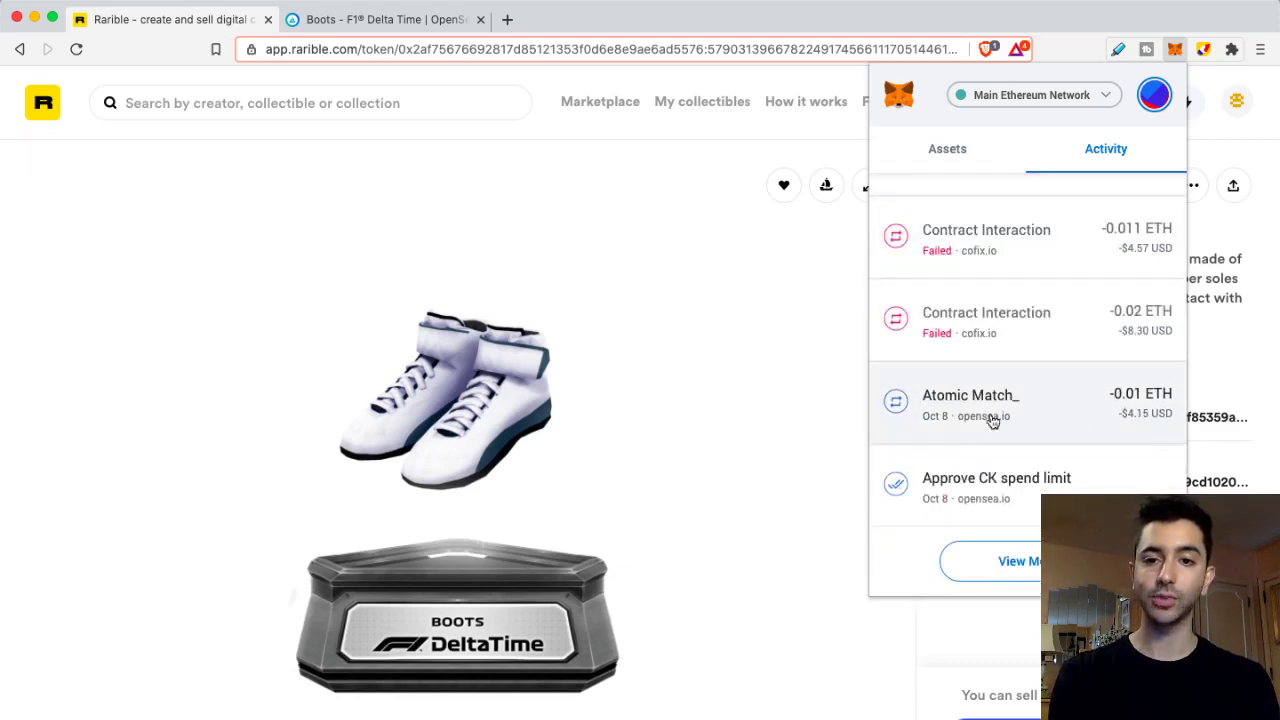
{"action": "left_click", "coordinate": [1007, 400]}
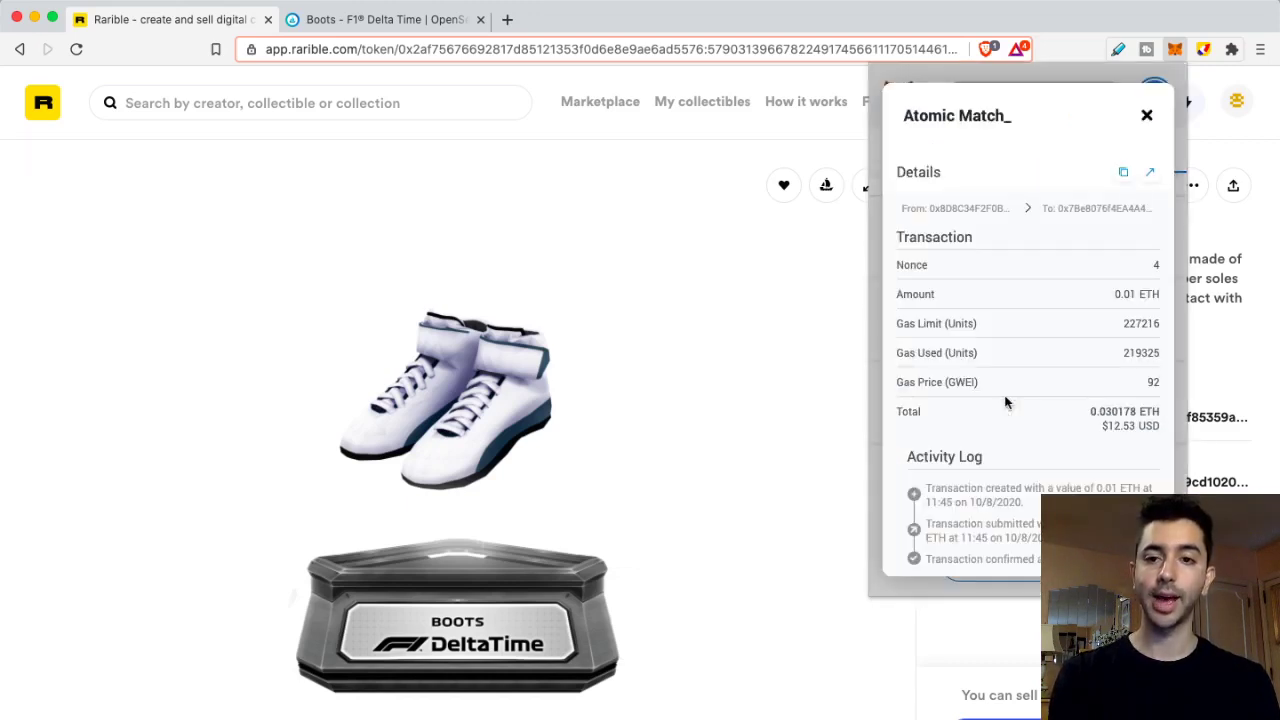
View the Atomic Match transaction on Etherscan and follow its F1DTI token link
{"action": "left_click", "coordinate": [1152, 177]}
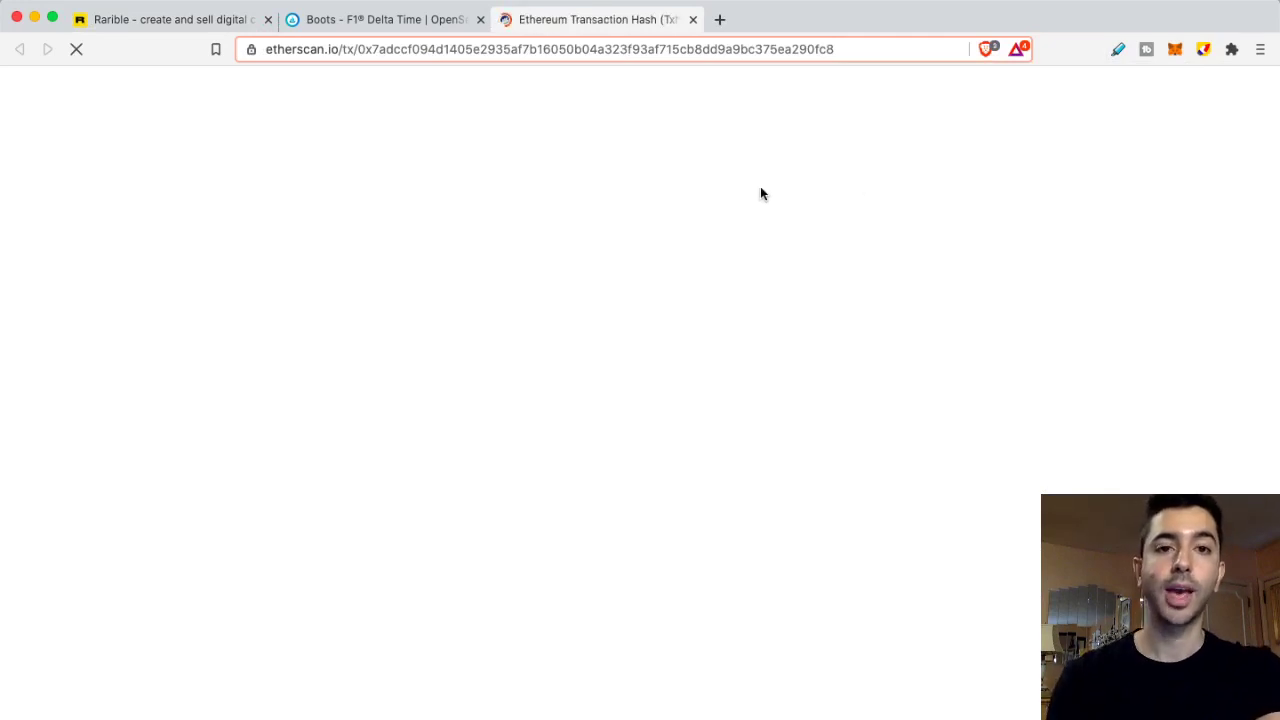
{"action": "scroll", "coordinate": [631, 186], "scroll_direction": "down", "scroll_amount": 2}
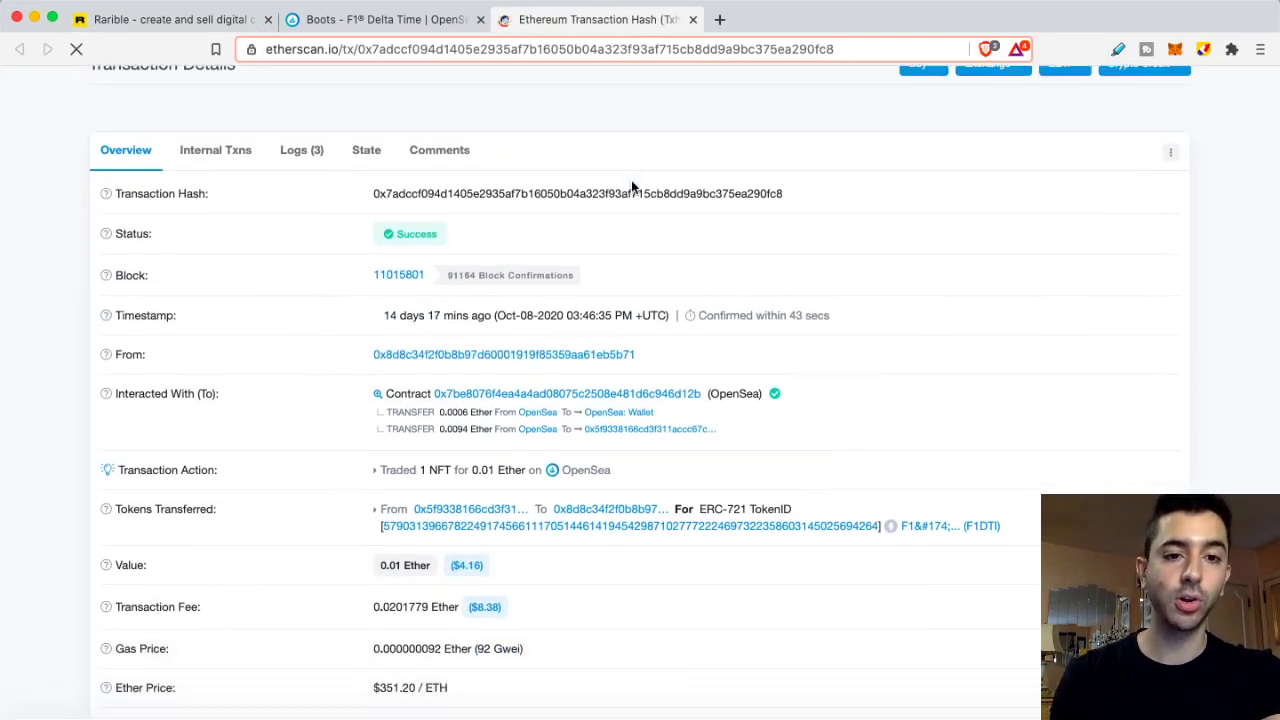
{"action": "scroll", "coordinate": [631, 186], "scroll_direction": "down", "scroll_amount": 2}
{"action": "scroll", "coordinate": [169, 350], "scroll_direction": "down", "scroll_amount": 1}
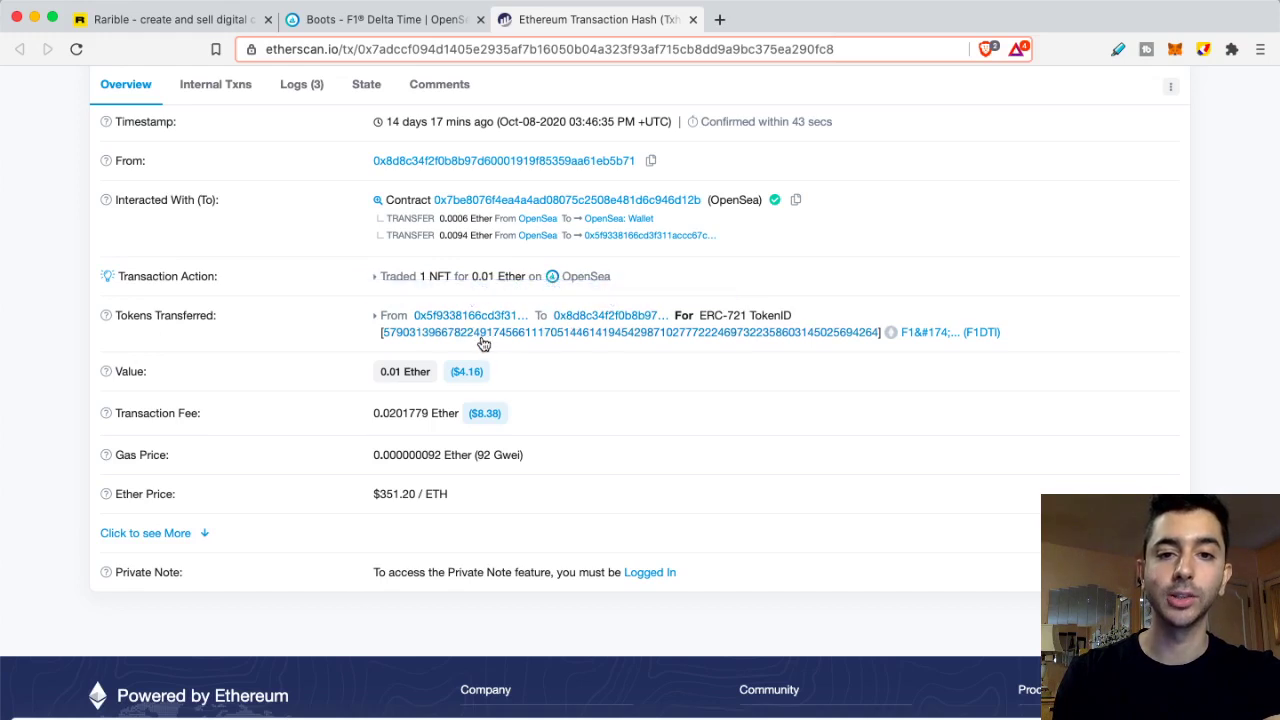
{"action": "left_click", "coordinate": [942, 338]}
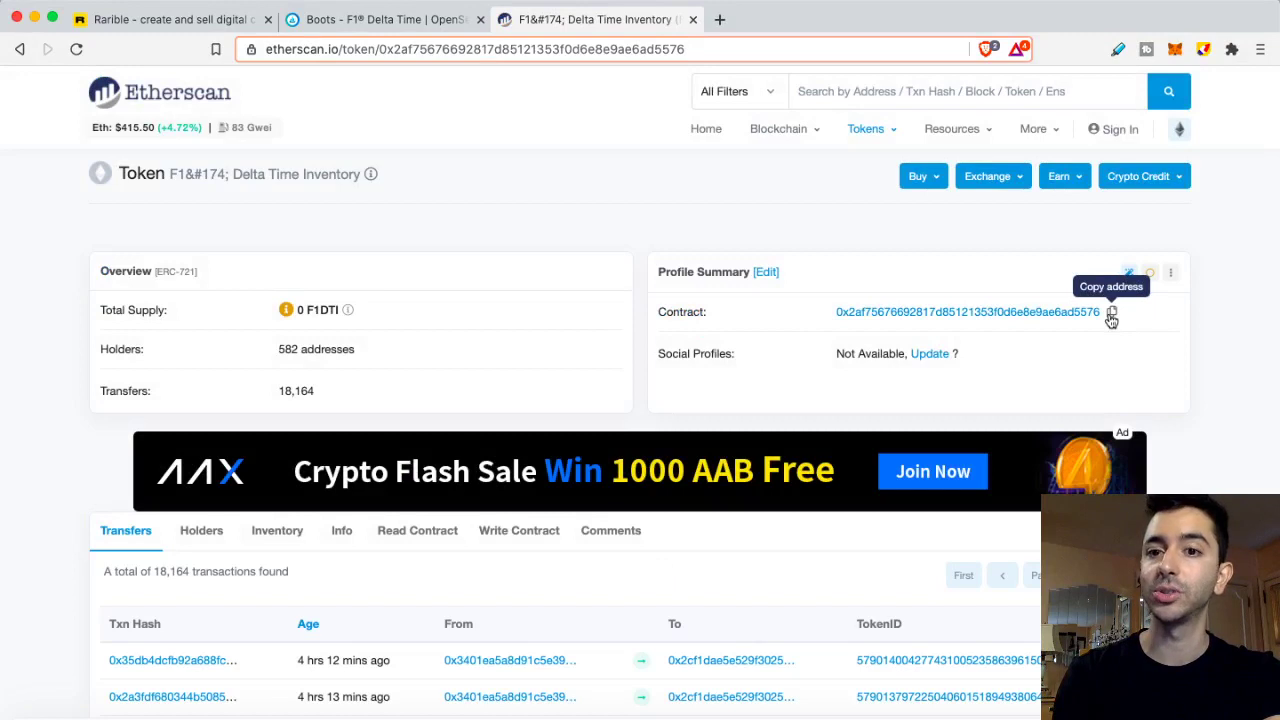
Copy the F1DTI contract address from Etherscan and bring up MetaMask's asset list
{"action": "left_click", "coordinate": [1111, 313]}
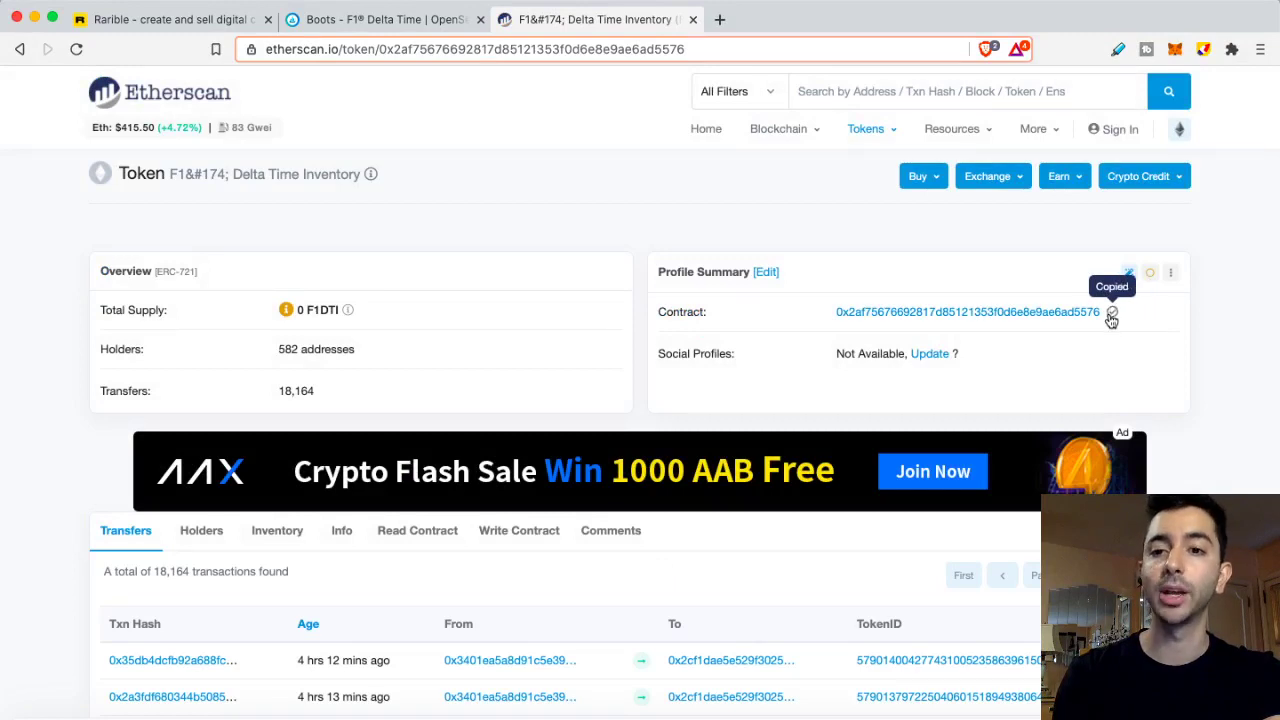
{"action": "left_click", "coordinate": [1175, 50]}
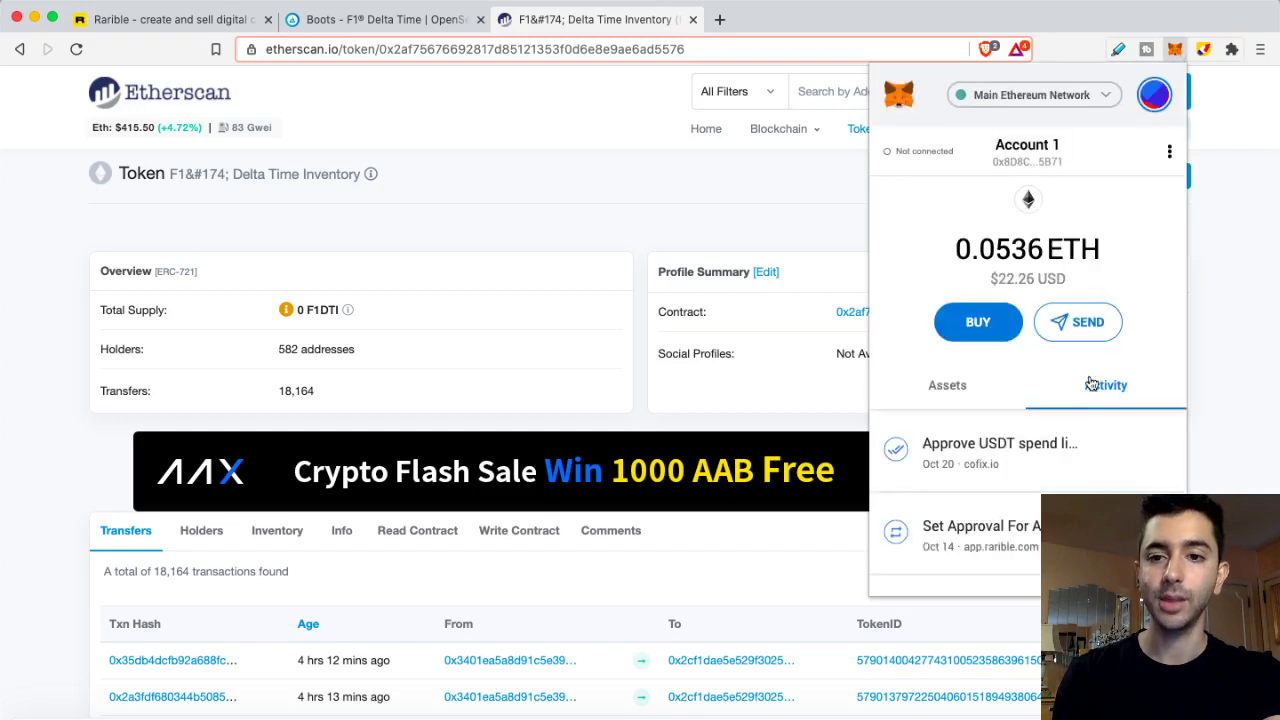
{"action": "left_click", "coordinate": [962, 385]}
{"action": "scroll", "coordinate": [963, 390], "scroll_direction": "down", "scroll_amount": 1}
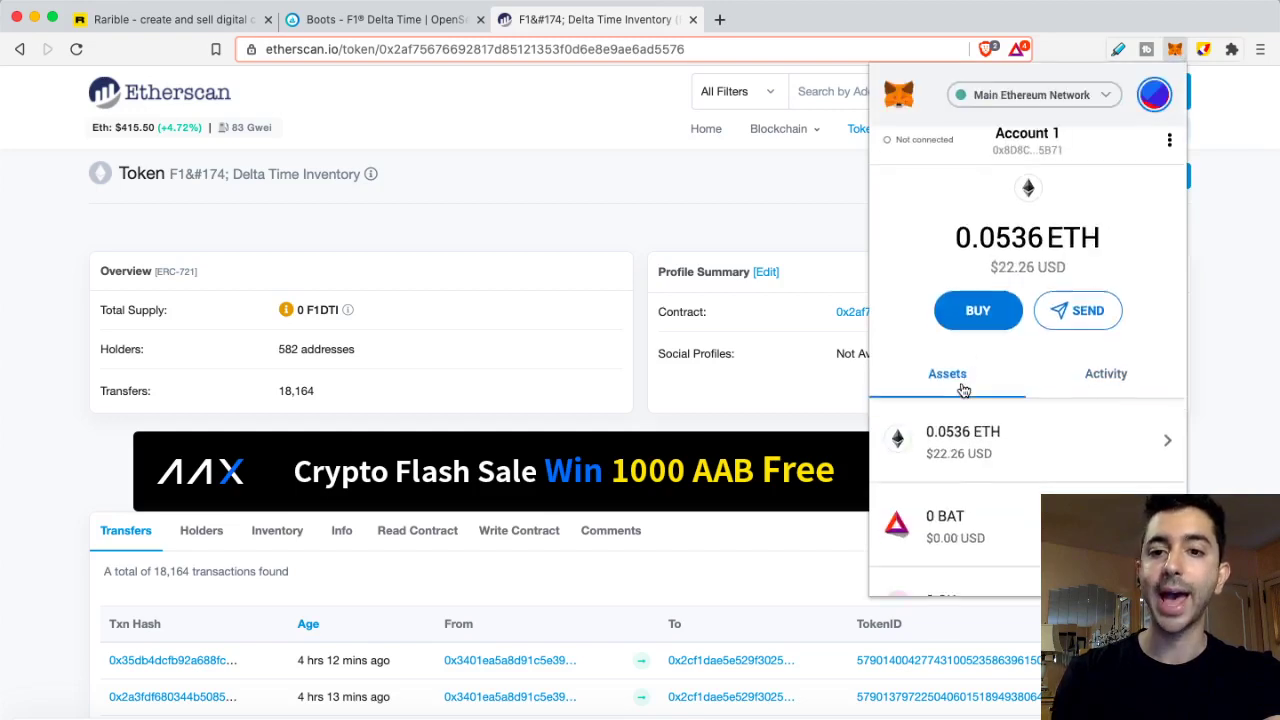
{"action": "scroll", "coordinate": [1000, 450], "scroll_direction": "down", "scroll_amount": 5}
Add F1DTI as a custom token from the pasted contract address, then return to the account overview
{"action": "left_click", "coordinate": [1035, 565]}
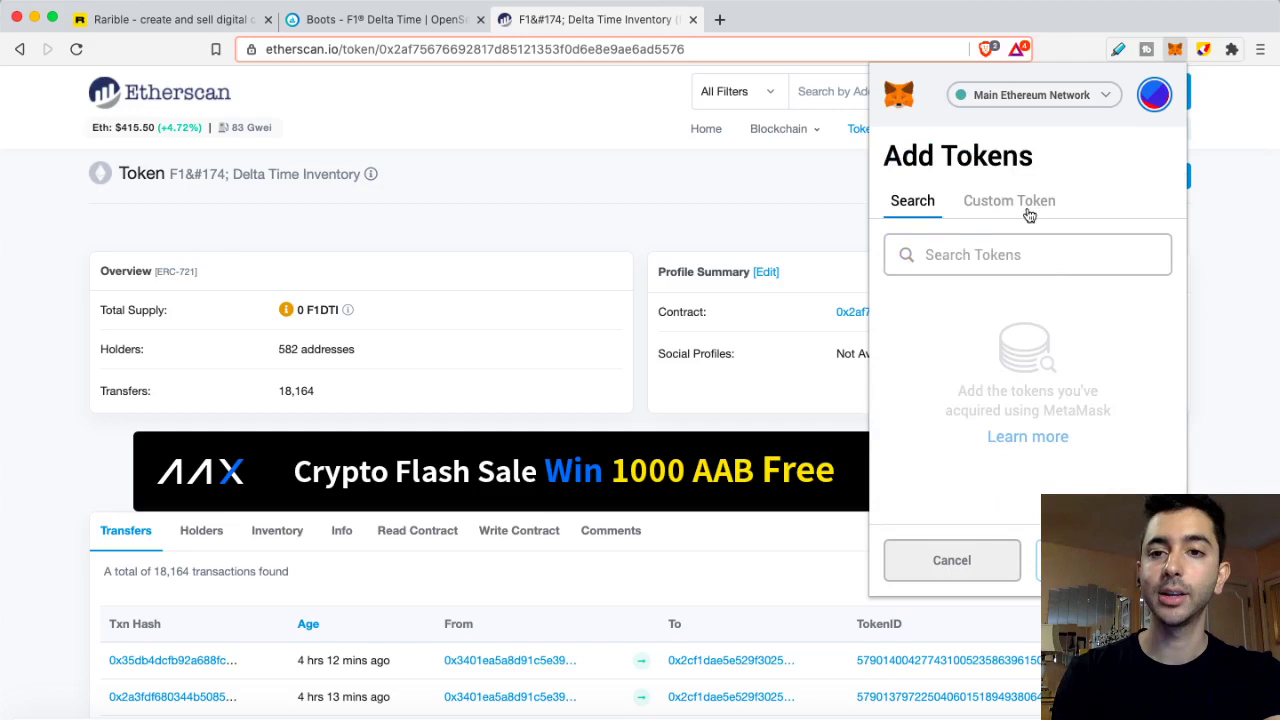
{"action": "left_click", "coordinate": [1029, 215]}
{"action": "left_click", "coordinate": [997, 279]}
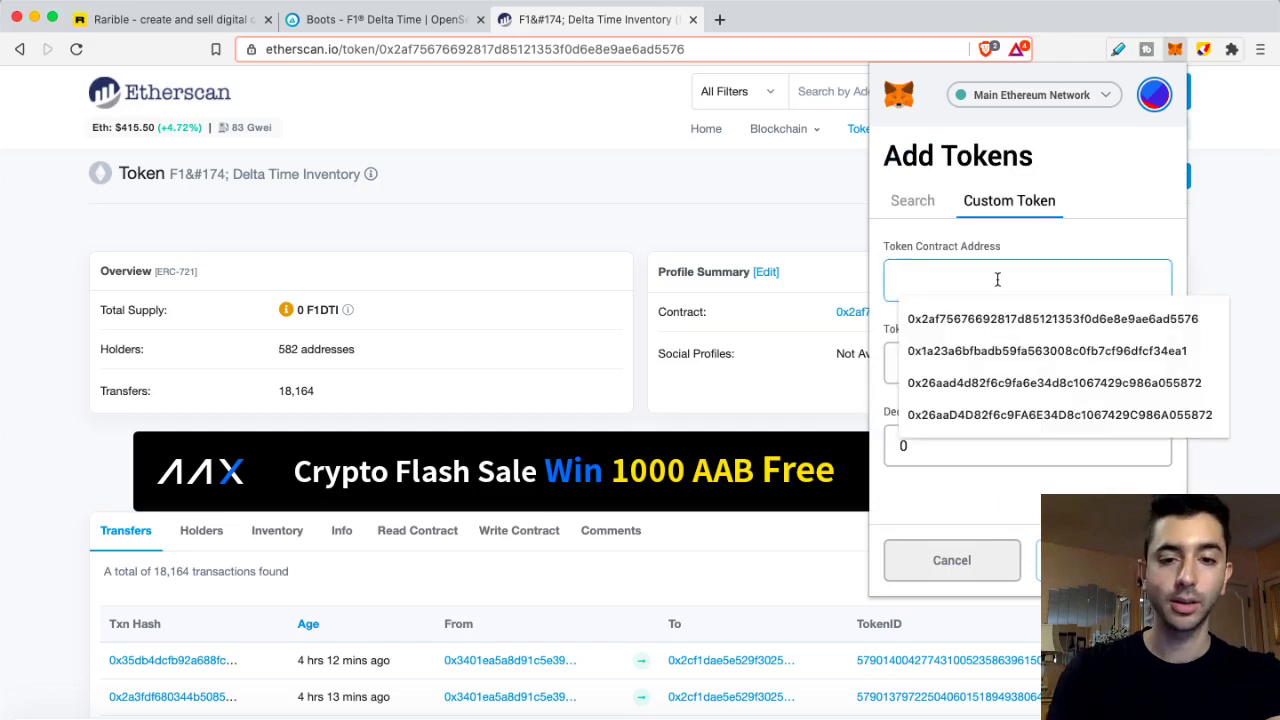
{"action": "key", "text": "super+v"}
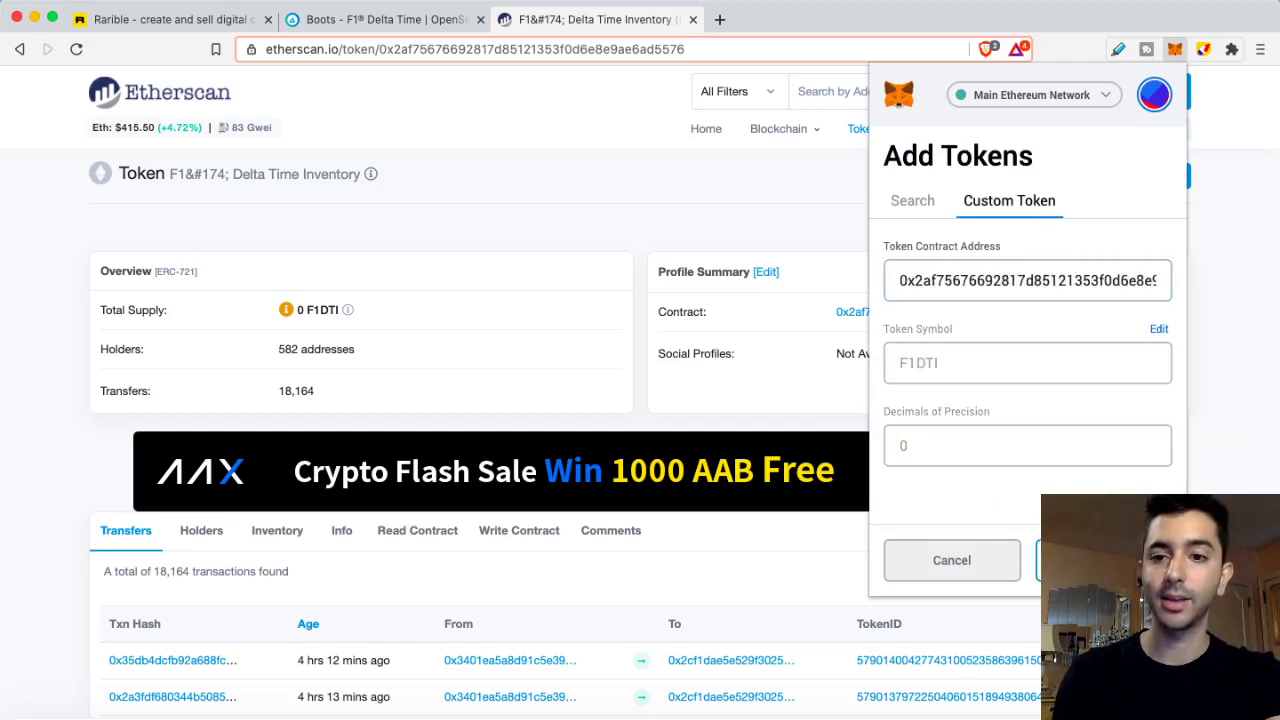
{"action": "left_click", "coordinate": [1100, 560]}
{"action": "left_click", "coordinate": [1100, 558]}
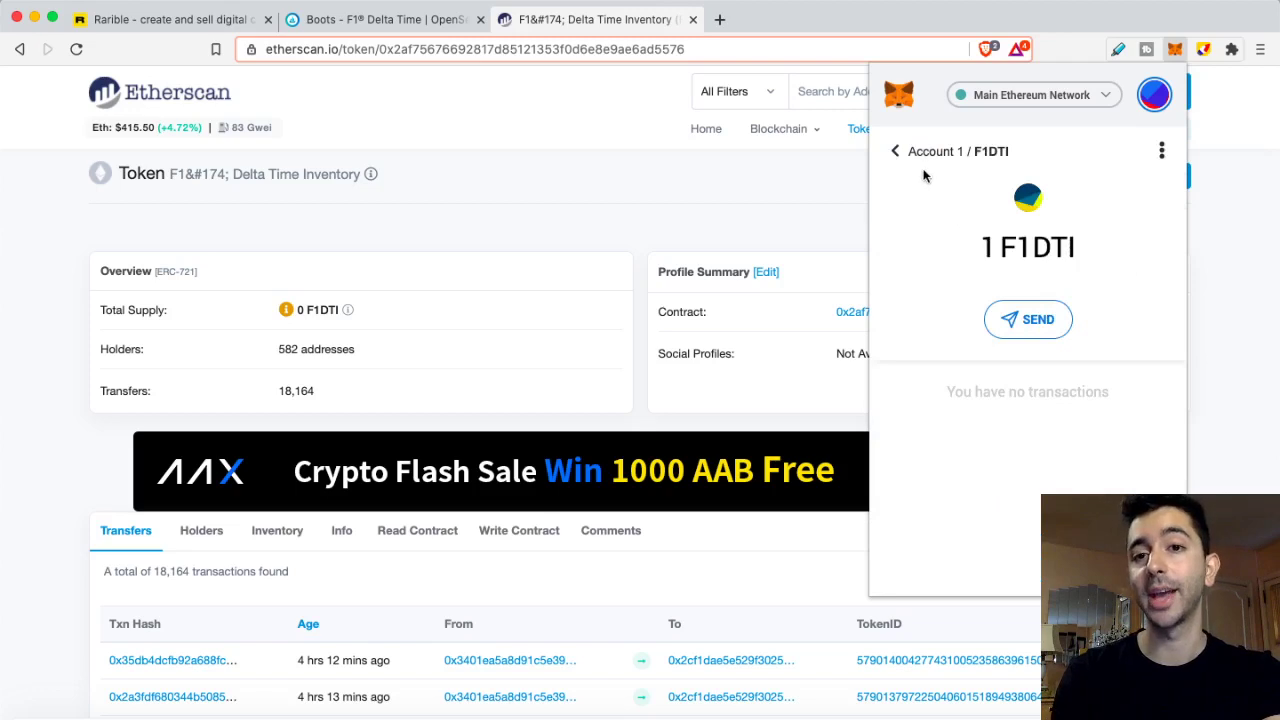
{"action": "left_click", "coordinate": [893, 155]}
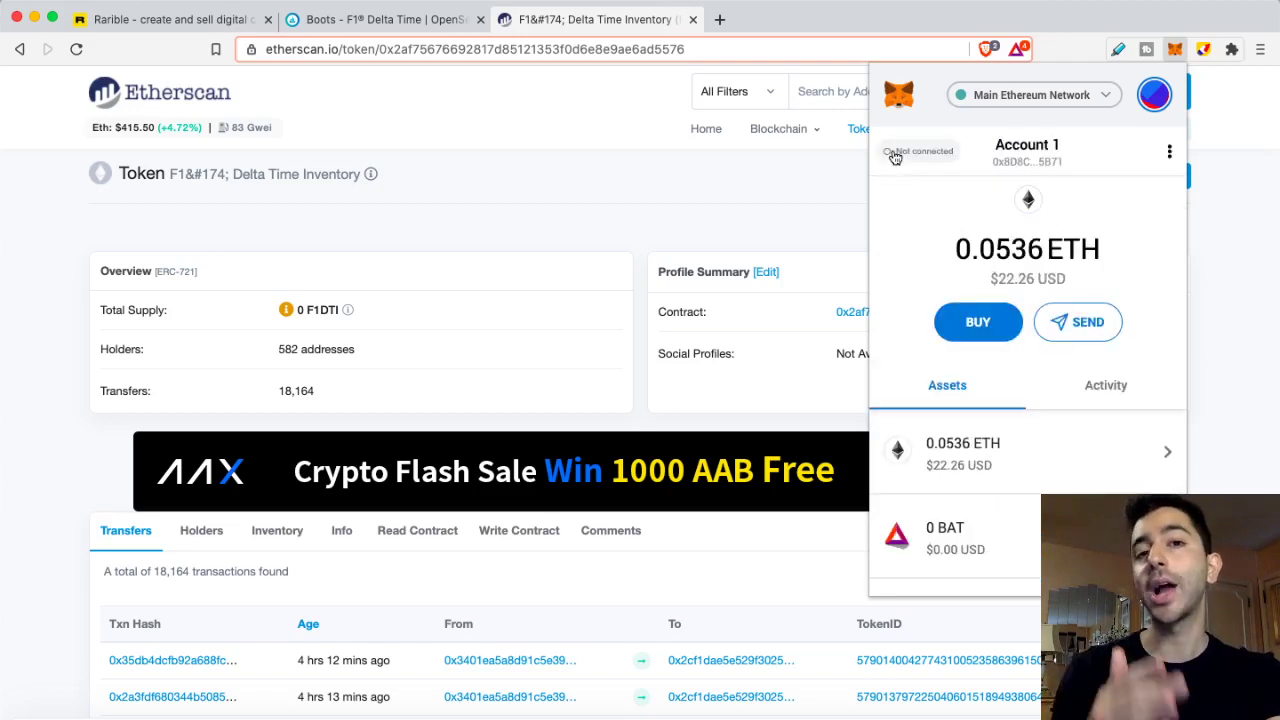